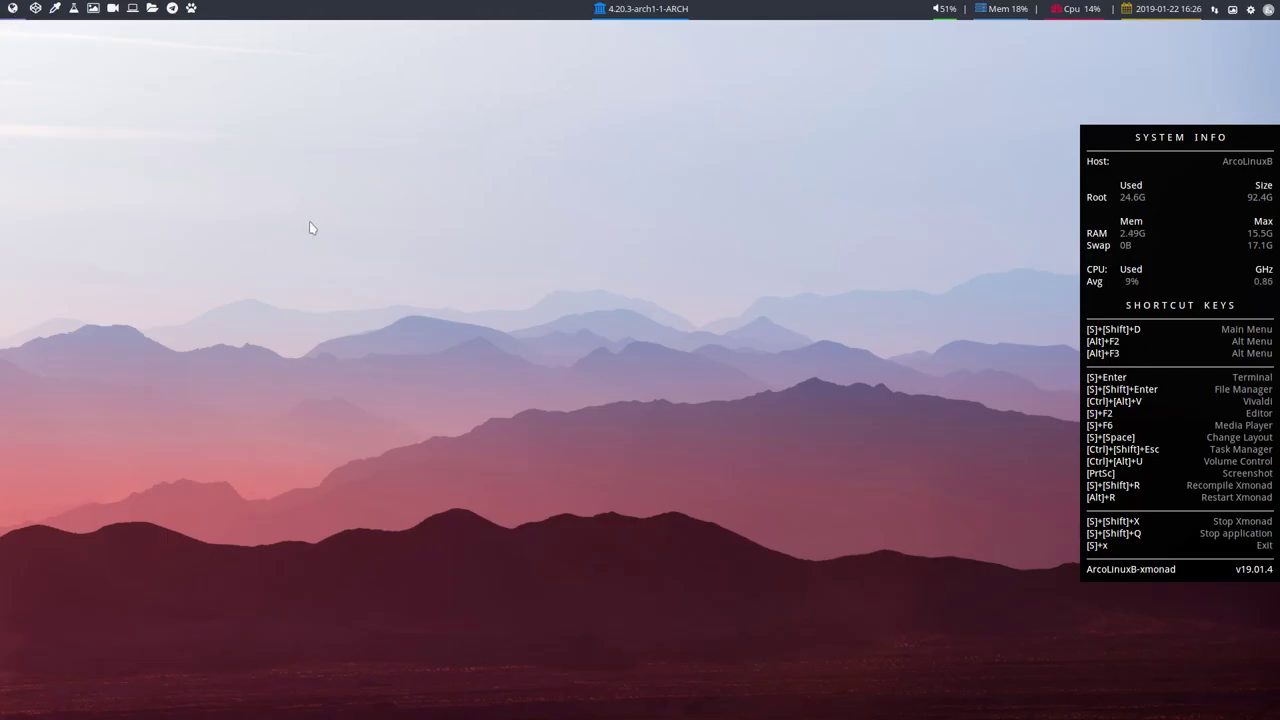
Step: Open two terminals beside the xmonad.hs editor, then close one of them
key(super+Return)
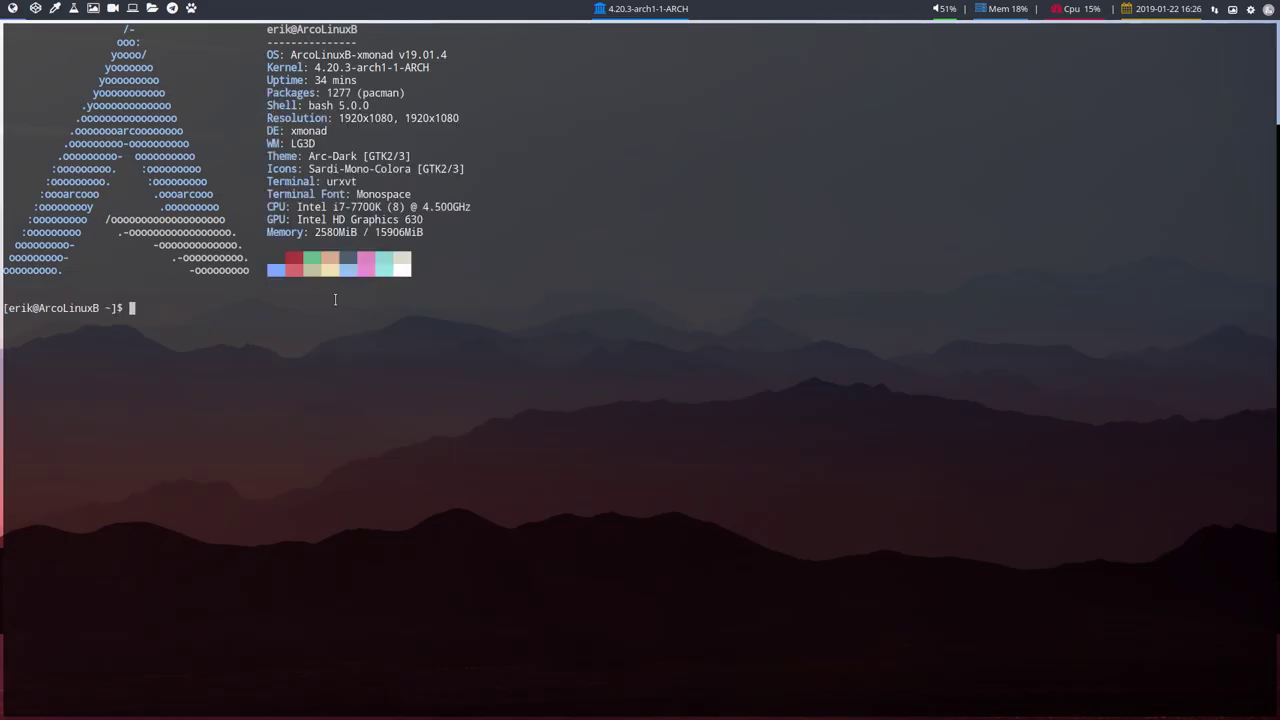
key(super+Return)
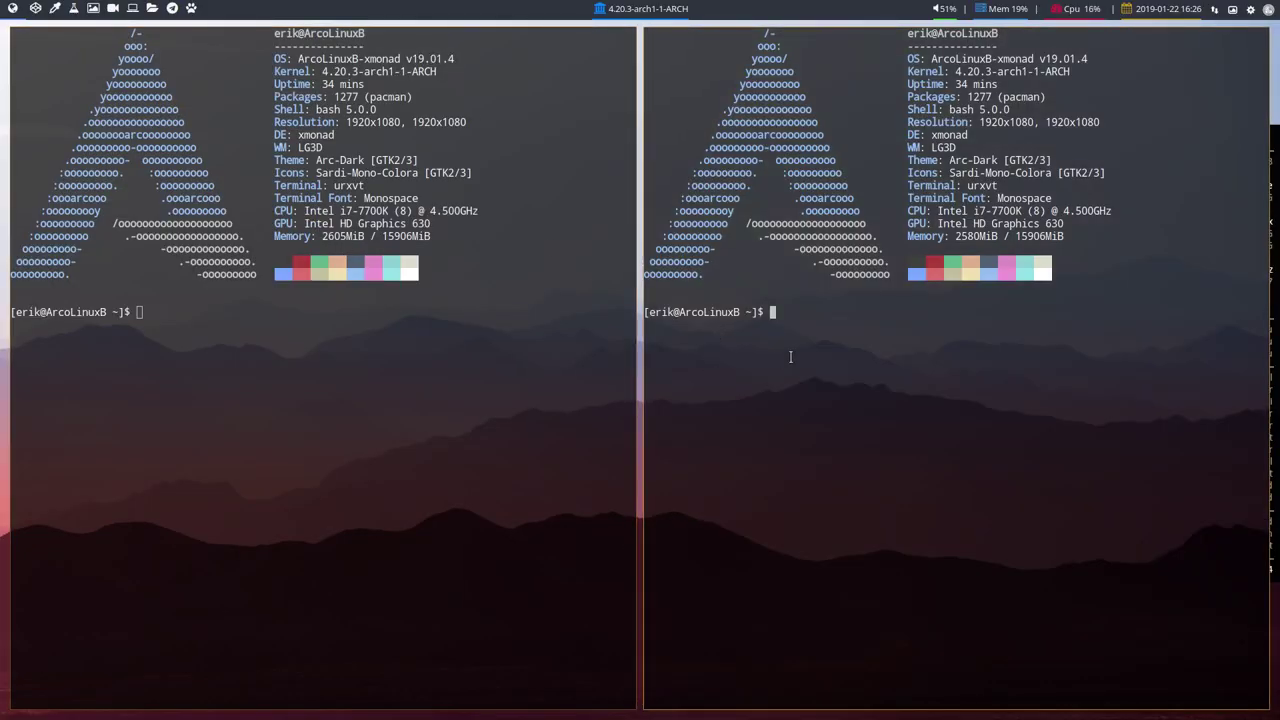
key(super+shift+q)
key(super+shift+q)
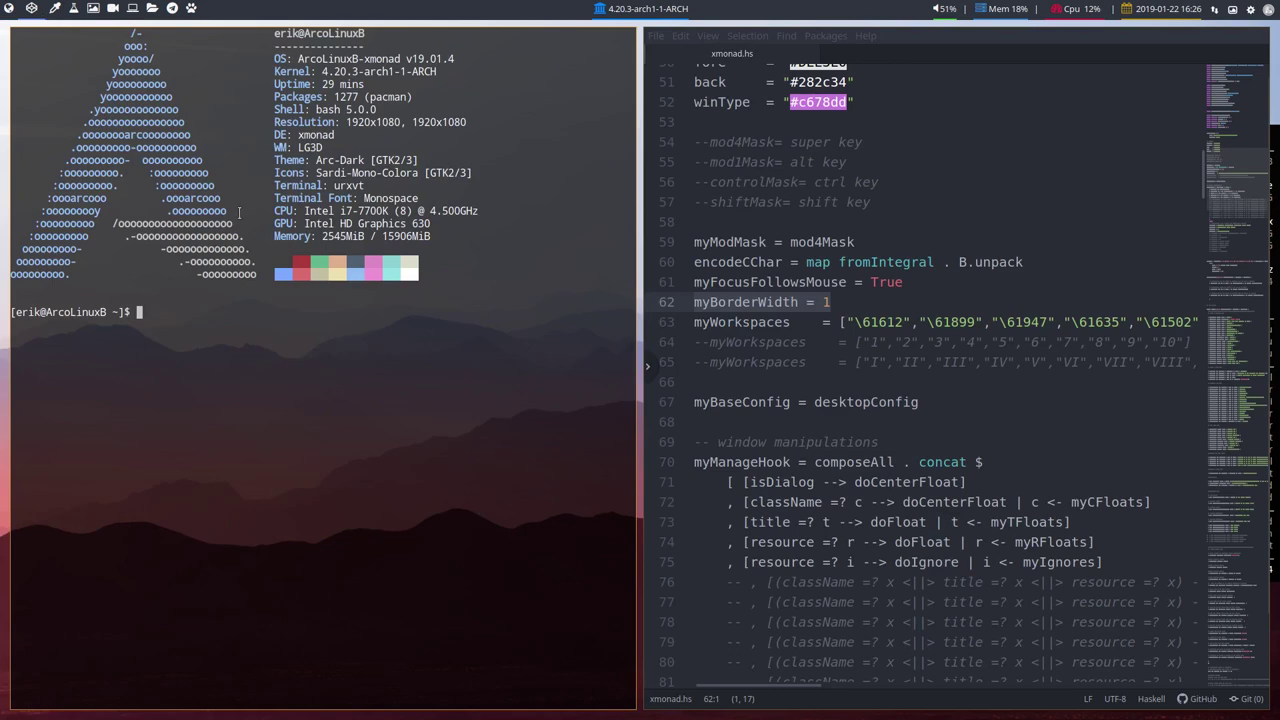
key(super+shift+q)
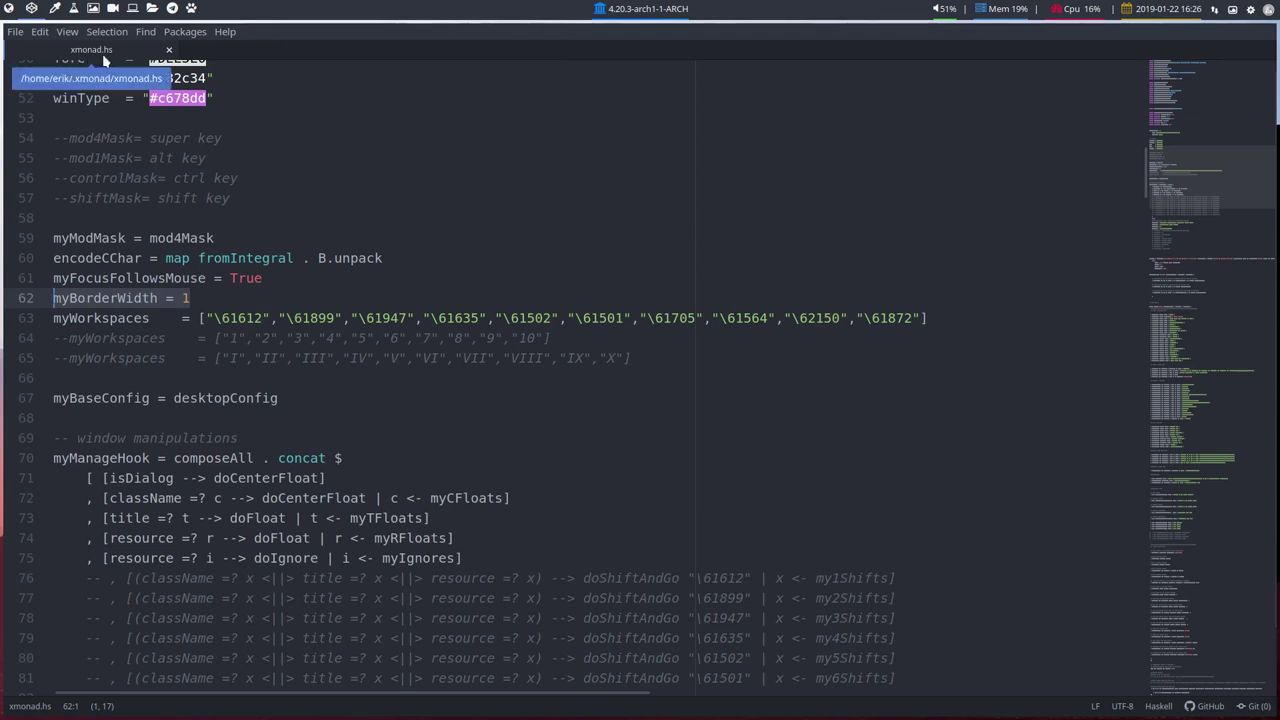
click(194, 284)
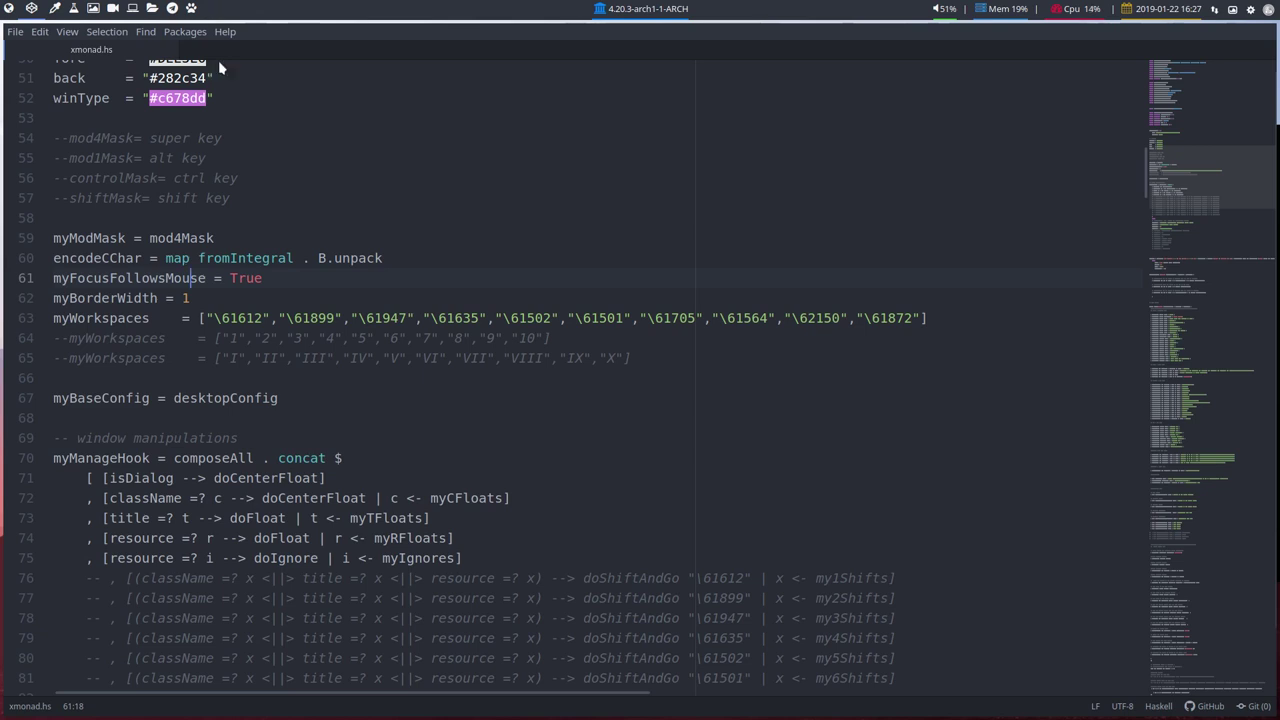
drag(212, 318, 263, 318)
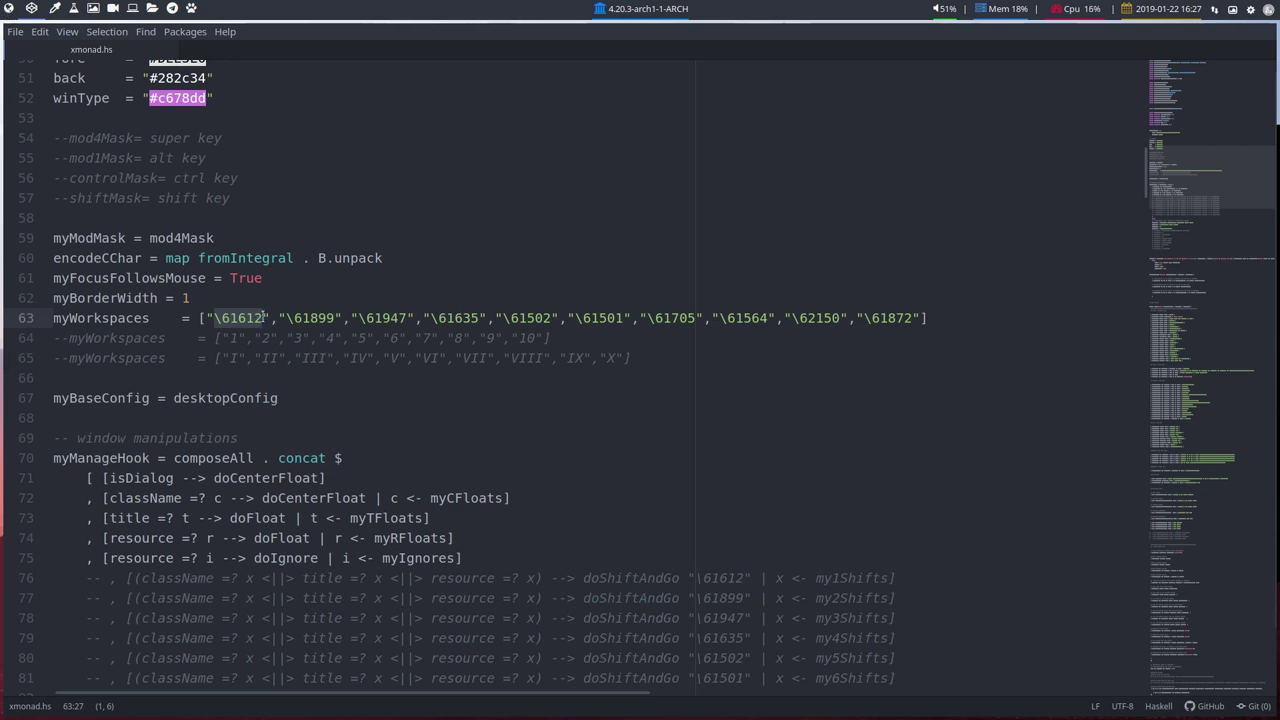
drag(287, 318, 336, 318)
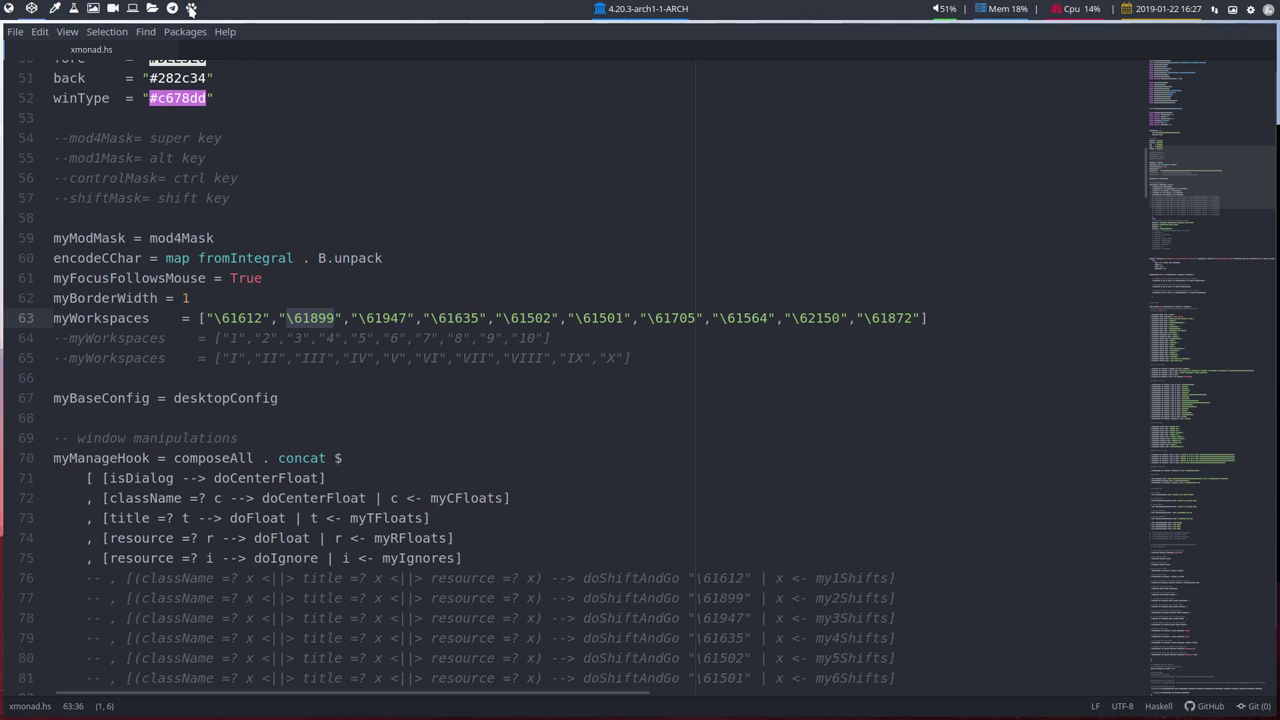
click(231, 315)
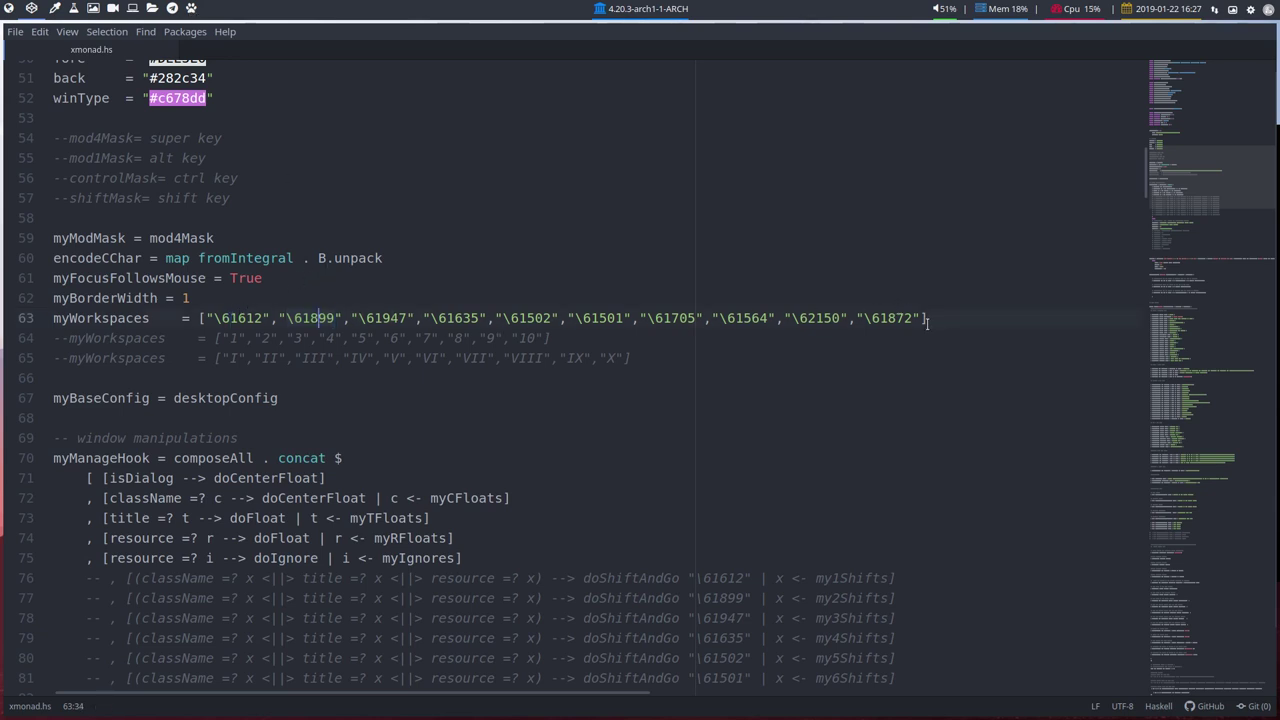
Step: In Vivaldi, open a new tab and search Bing for 'awesome font'
click(10, 10)
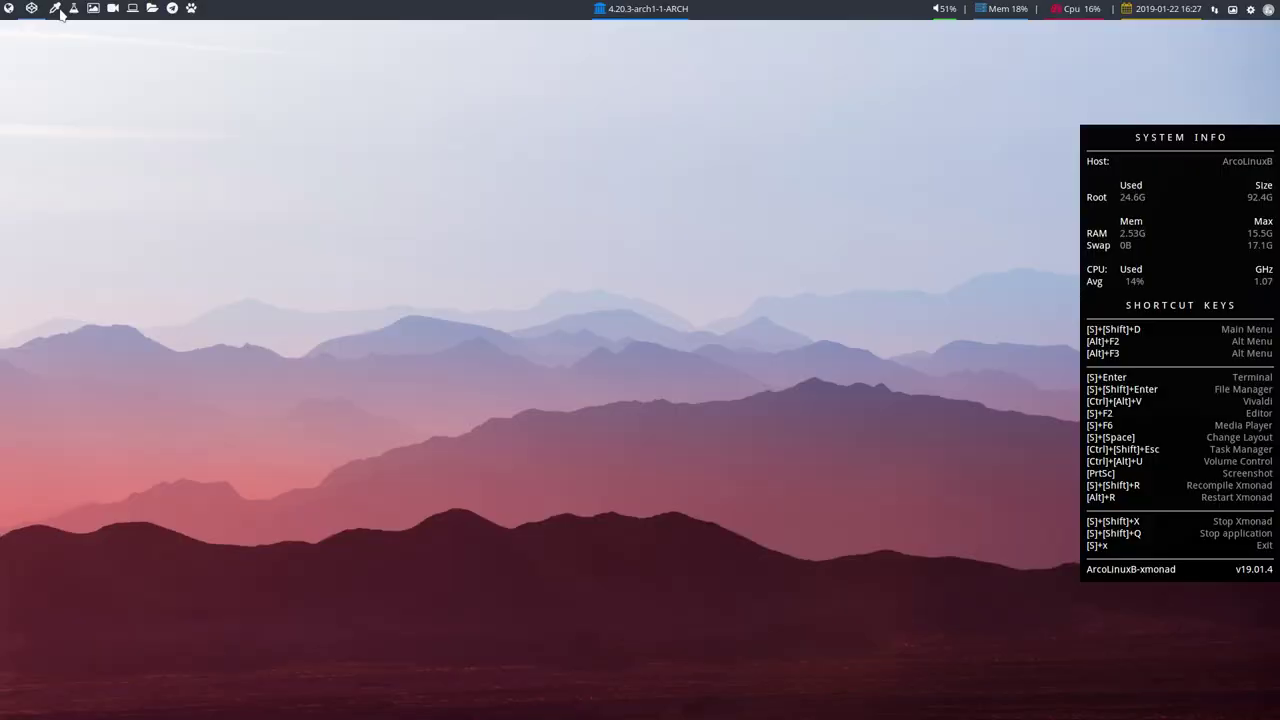
click(55, 9)
click(156, 37)
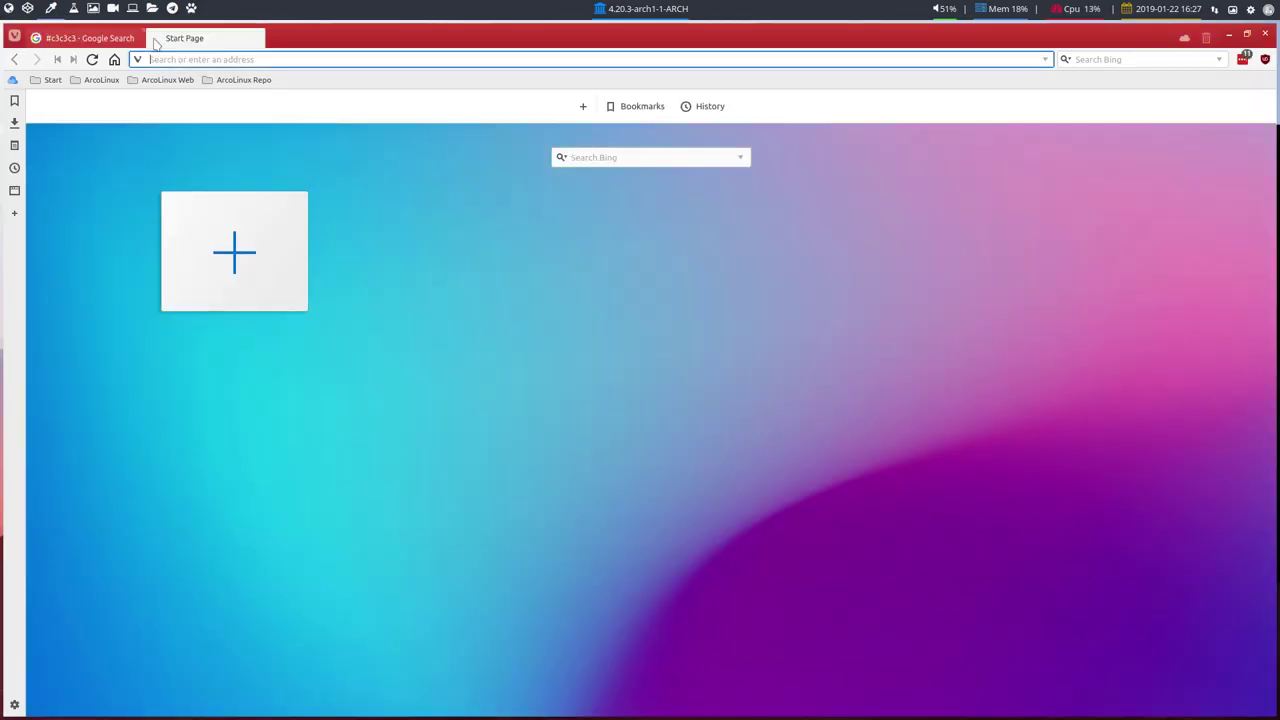
text(awesm)
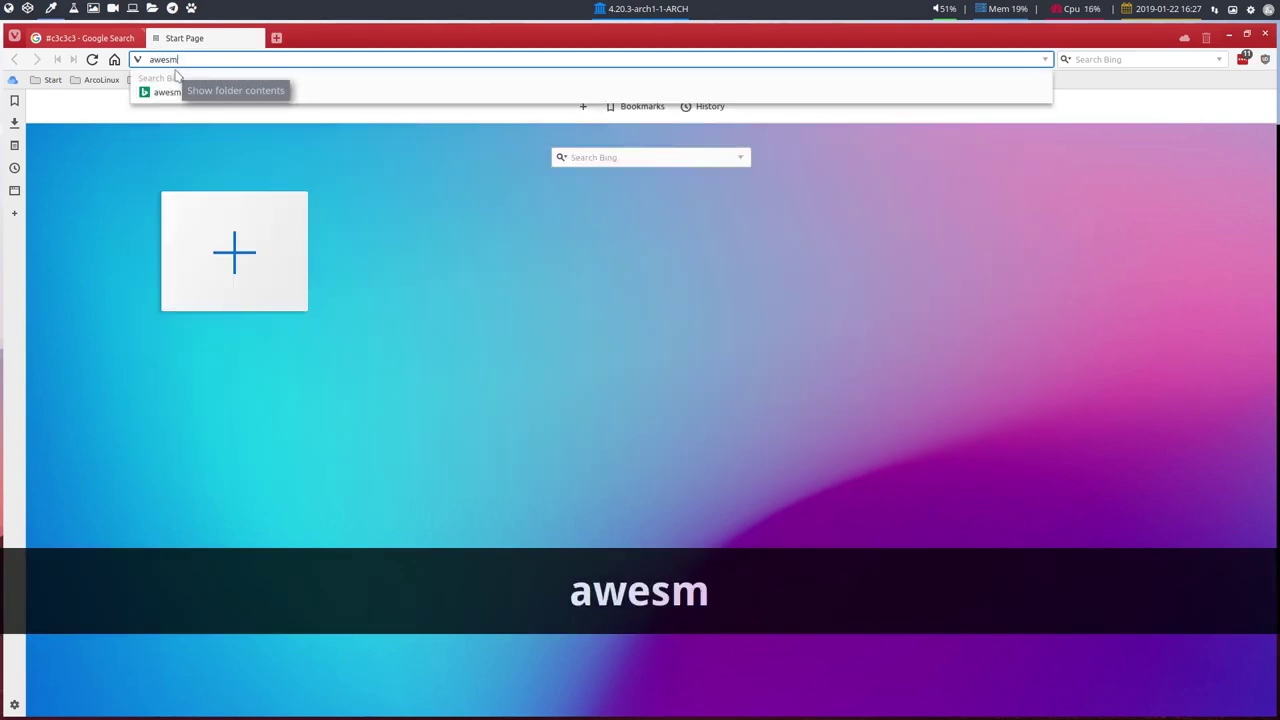
key(BackSpace)
text(ome font)
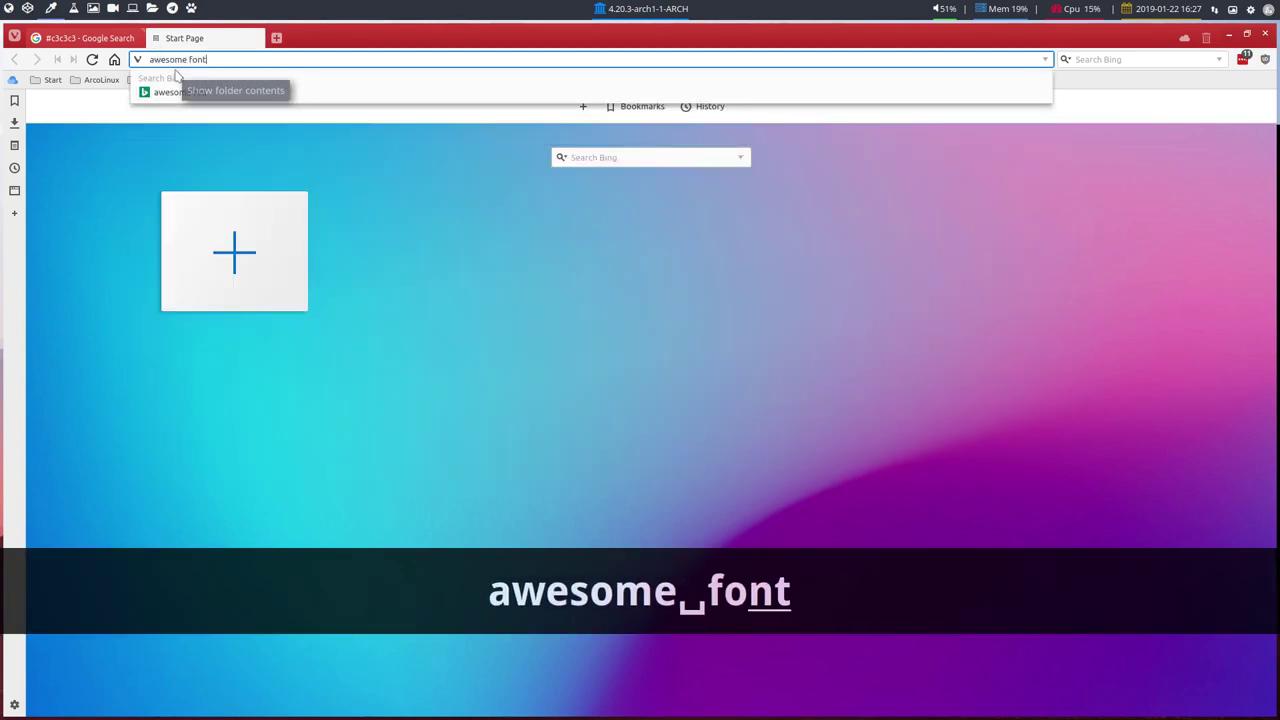
key(Return)
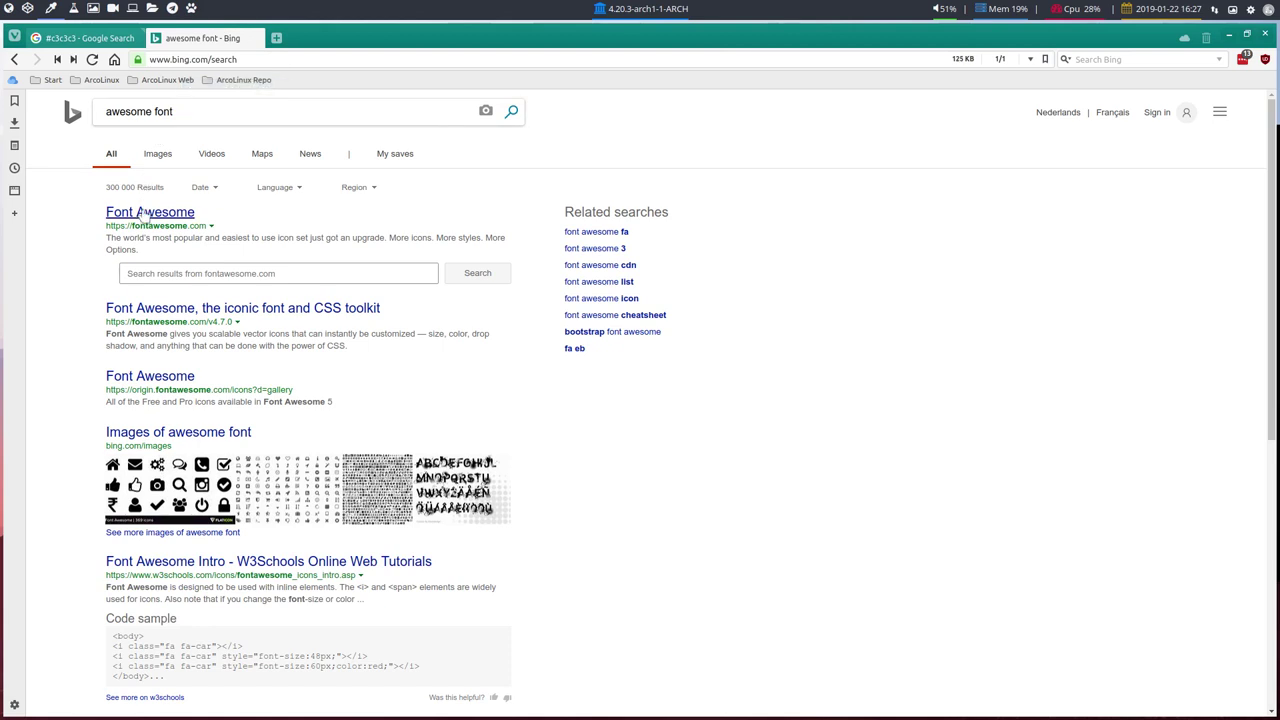
click(143, 212)
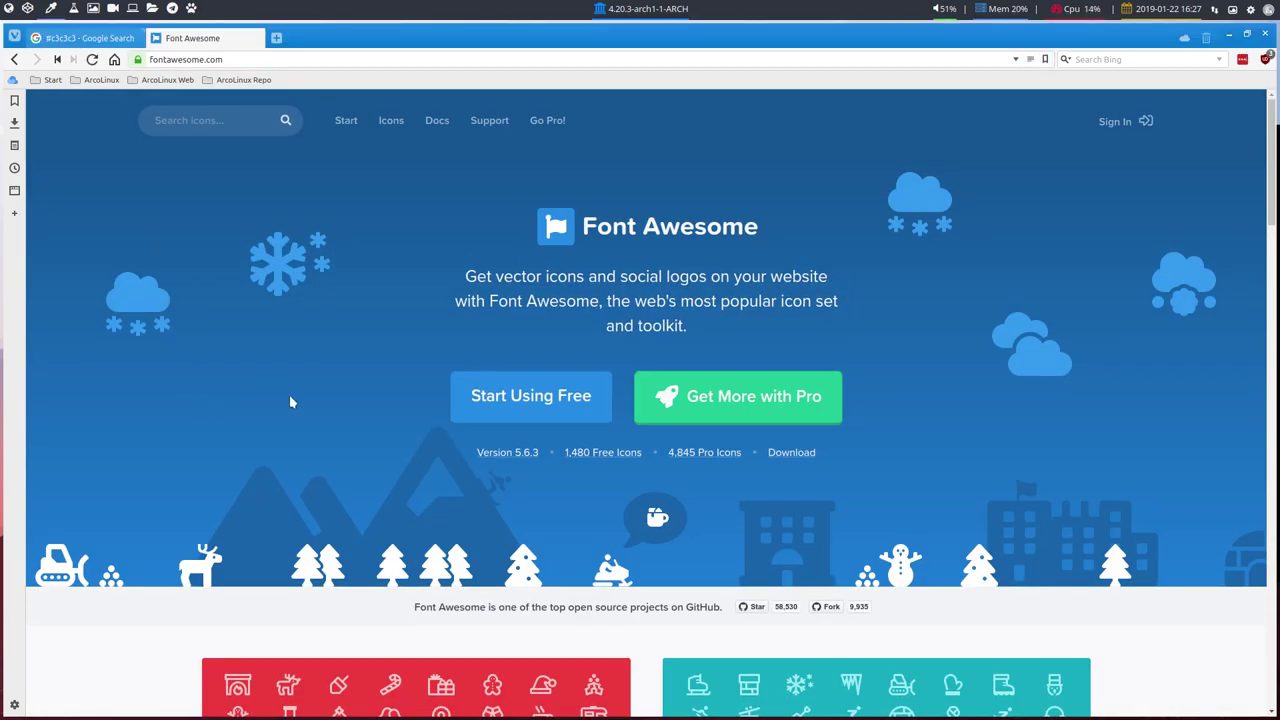
scroll(290, 402, down, 3)
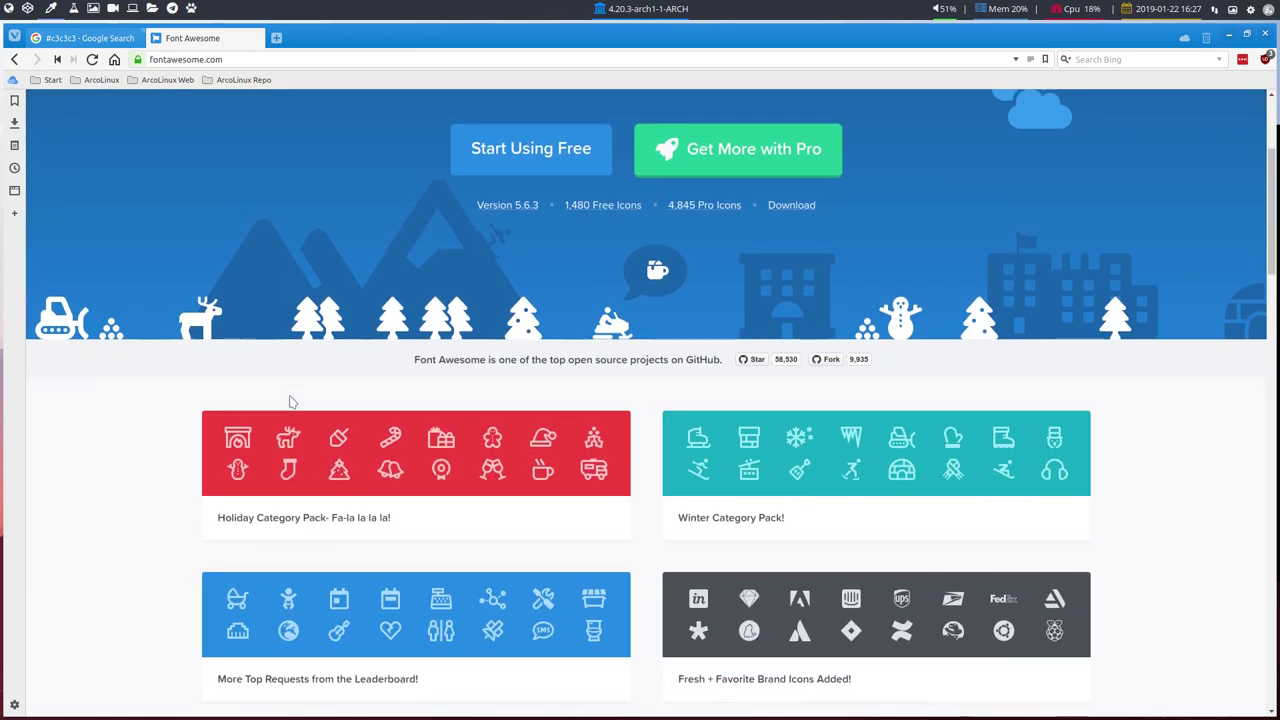
scroll(290, 402, up, 3)
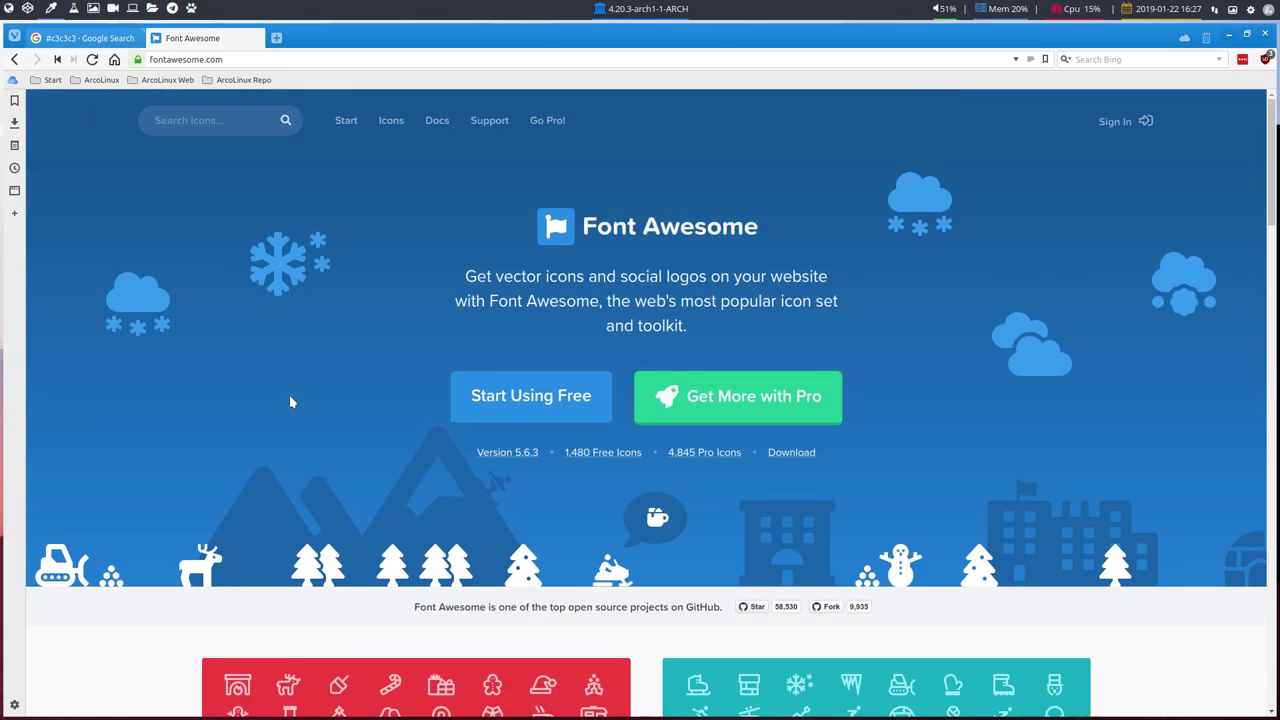
scroll(290, 402, down, 2)
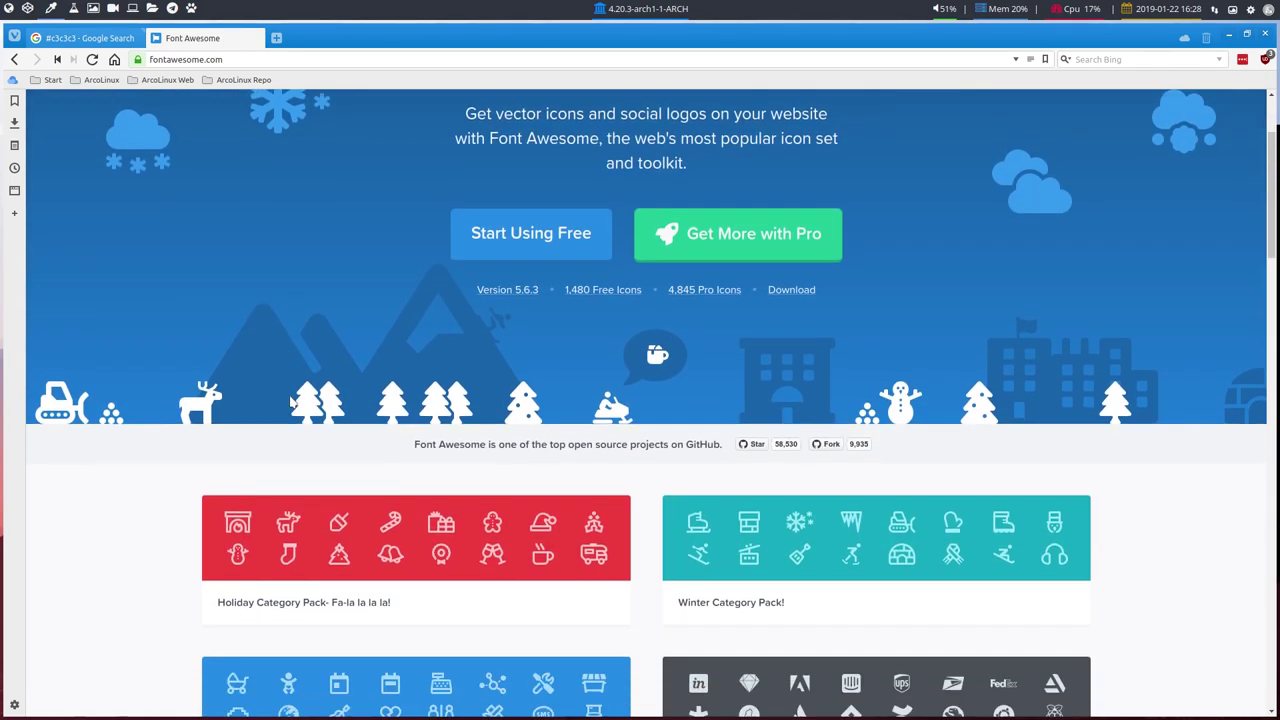
scroll(291, 400, down, 5)
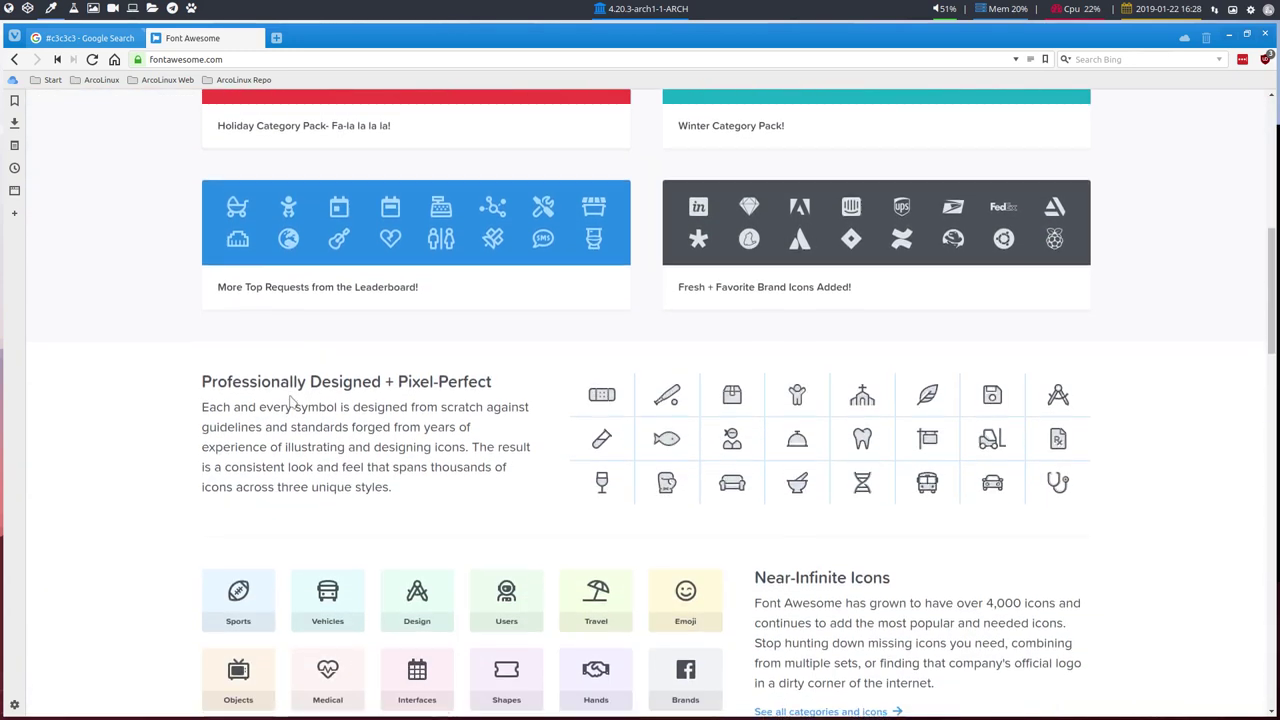
scroll(190, 380, down, 5)
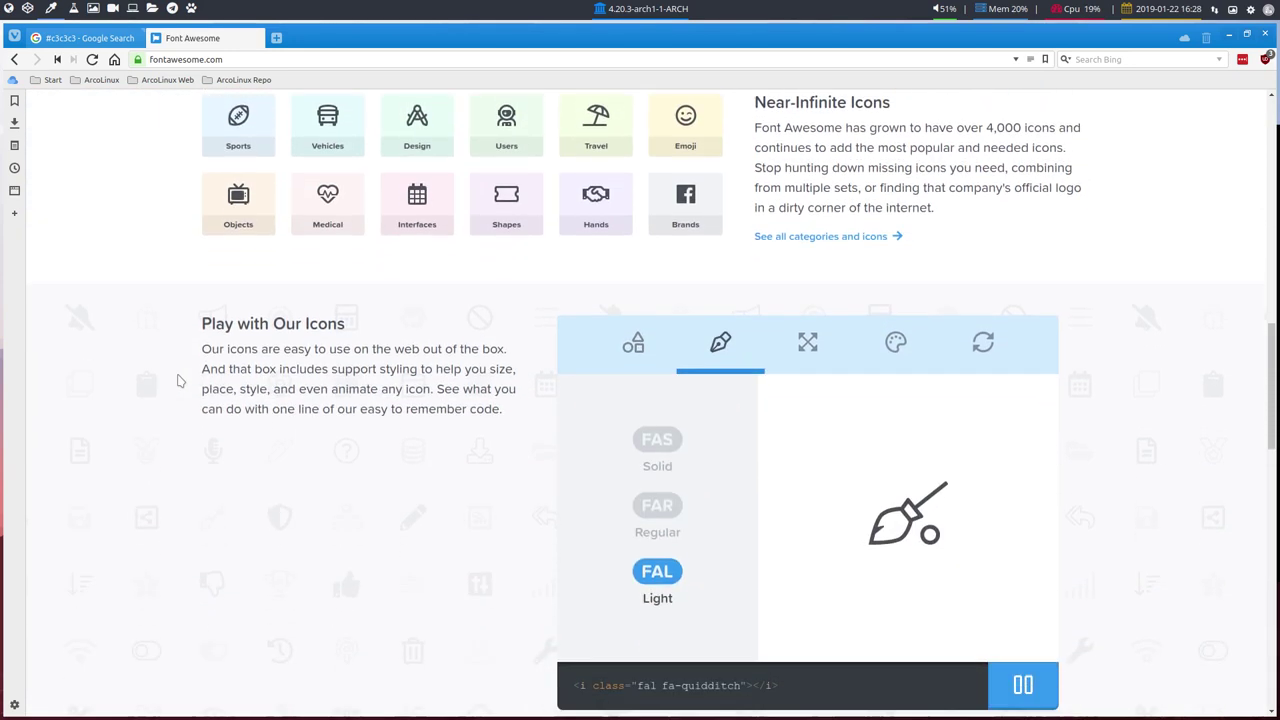
scroll(178, 380, down, 2)
scroll(178, 380, down, 5)
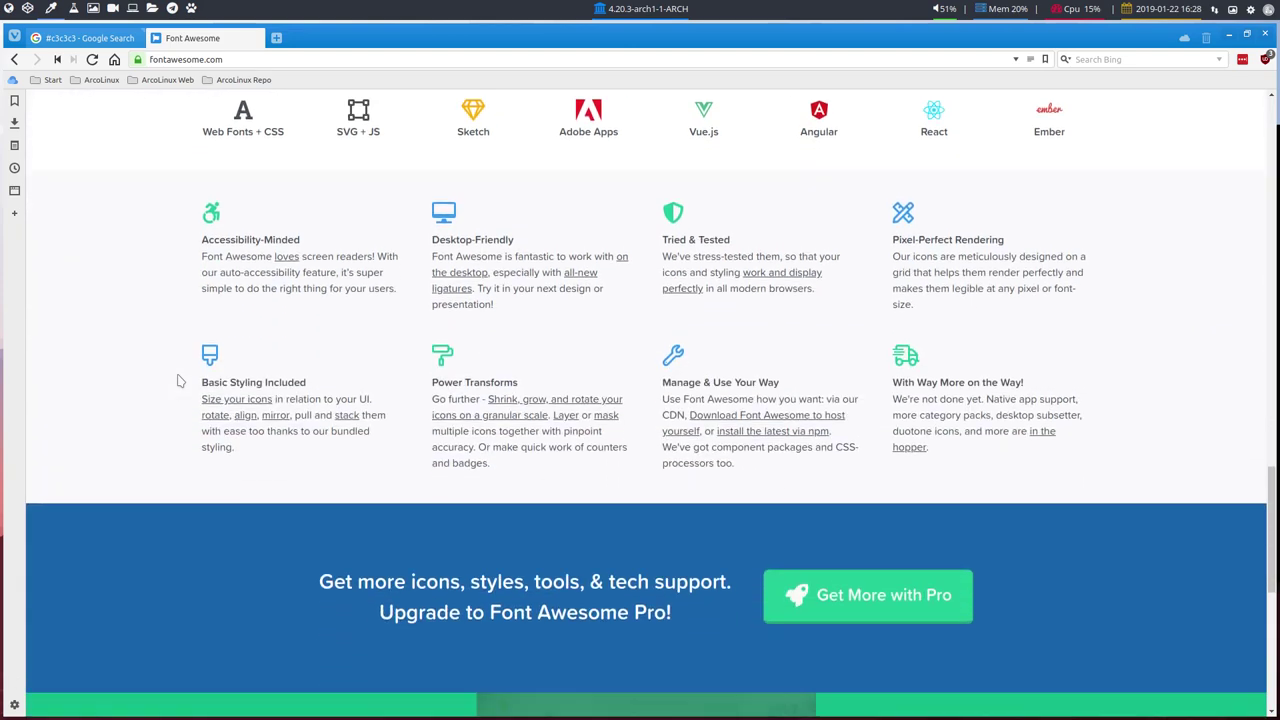
scroll(178, 380, down, 3)
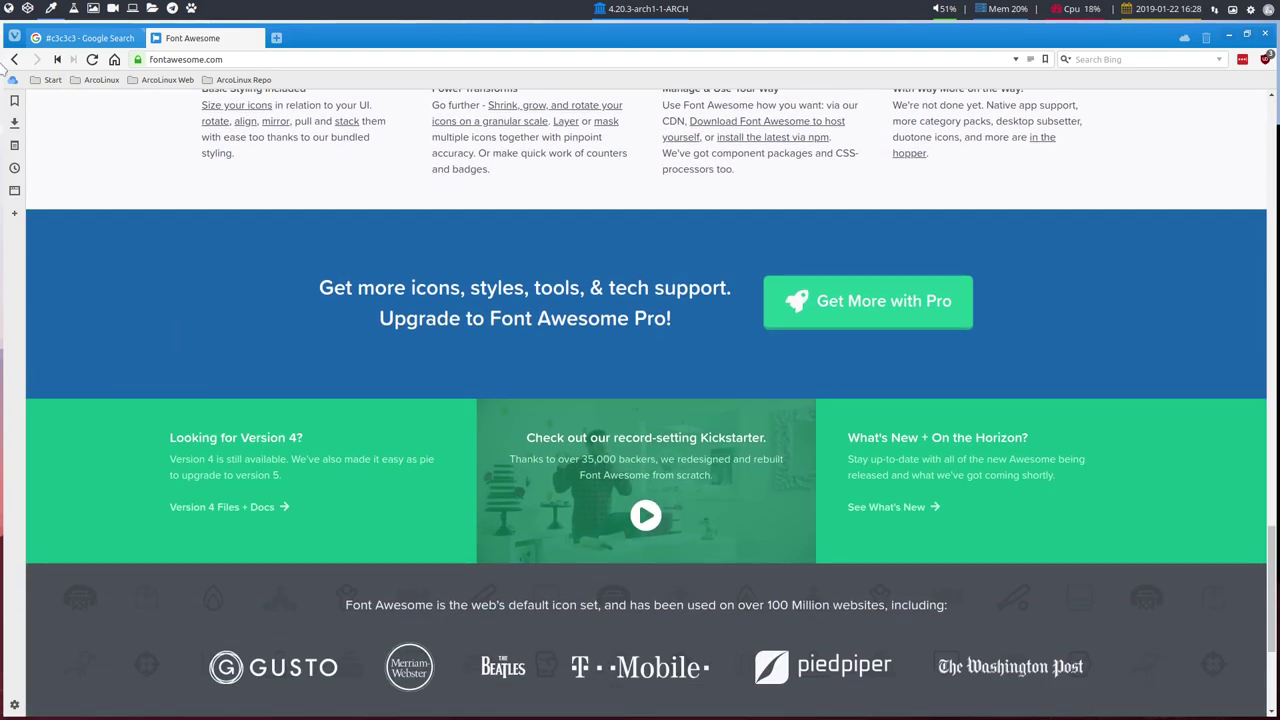
click(14, 59)
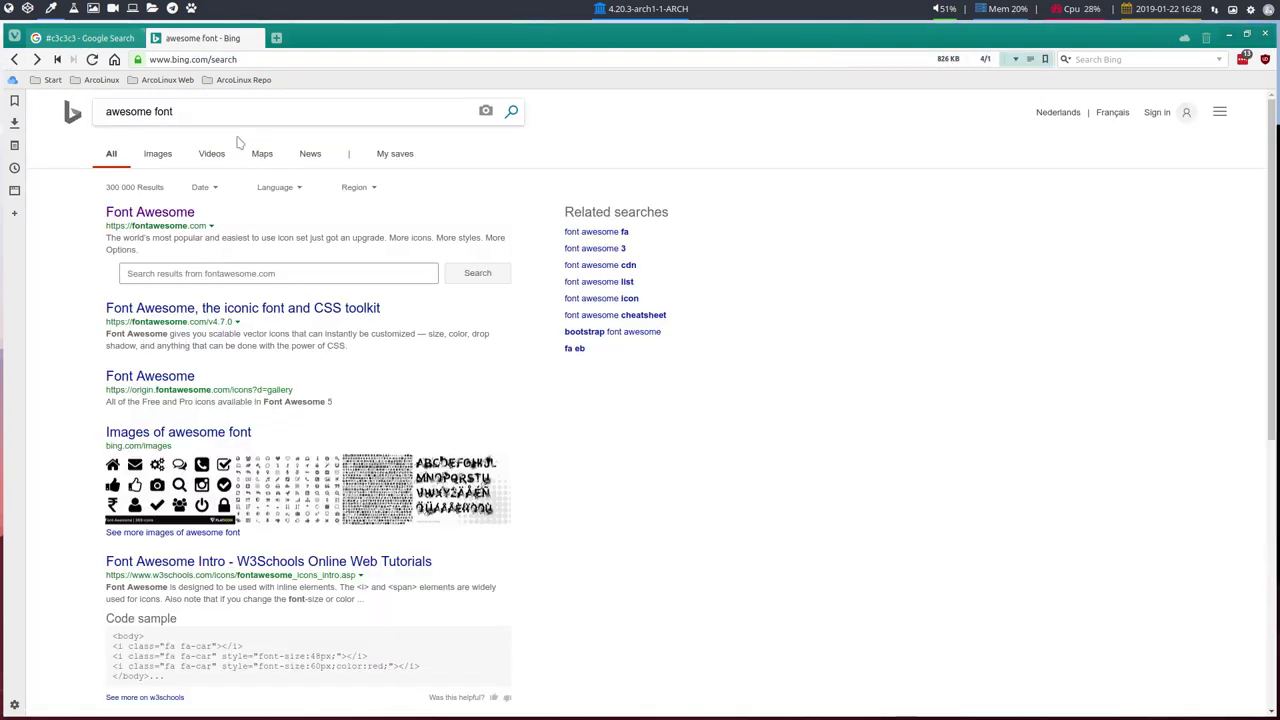
Step: Load google.be in the browser's address bar
click(218, 59)
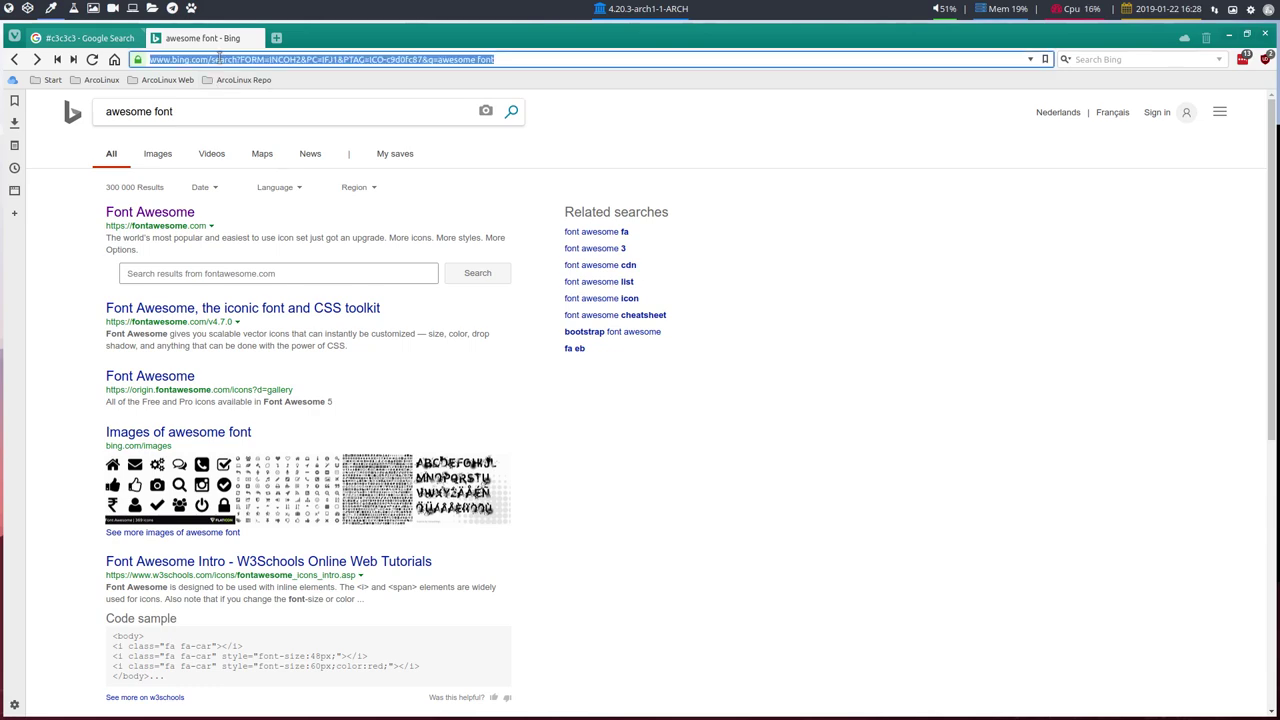
text(google.be)
key(Return)
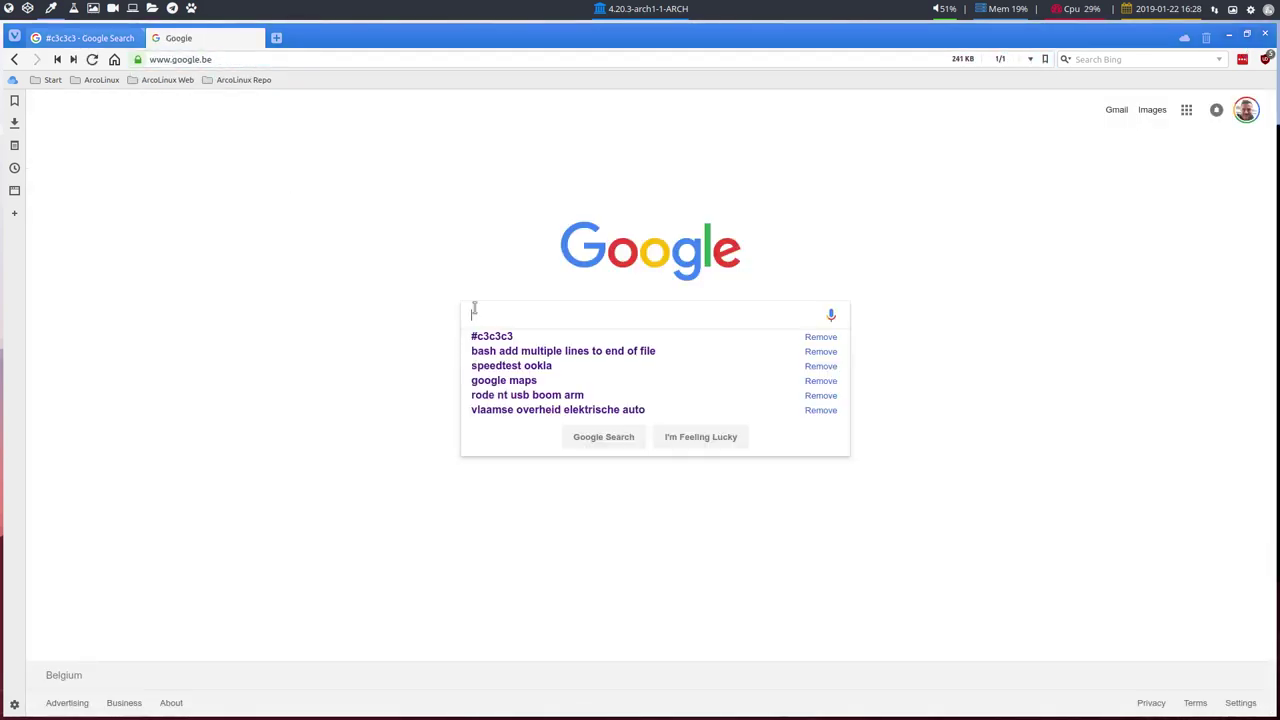
Step: Search Google for 'awesome cheatsheet' and open the Font Awesome cheatsheet result
click(474, 310)
text(awesome f)
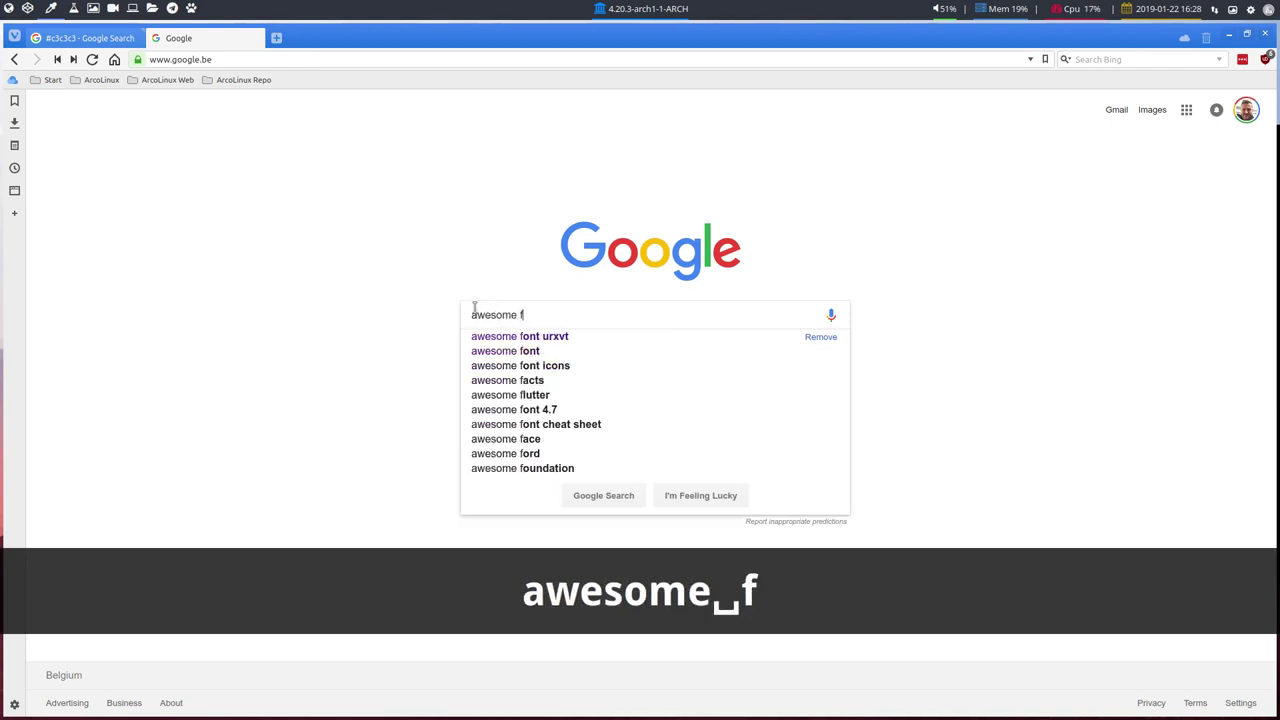
key(BackSpace)
text(cheat)
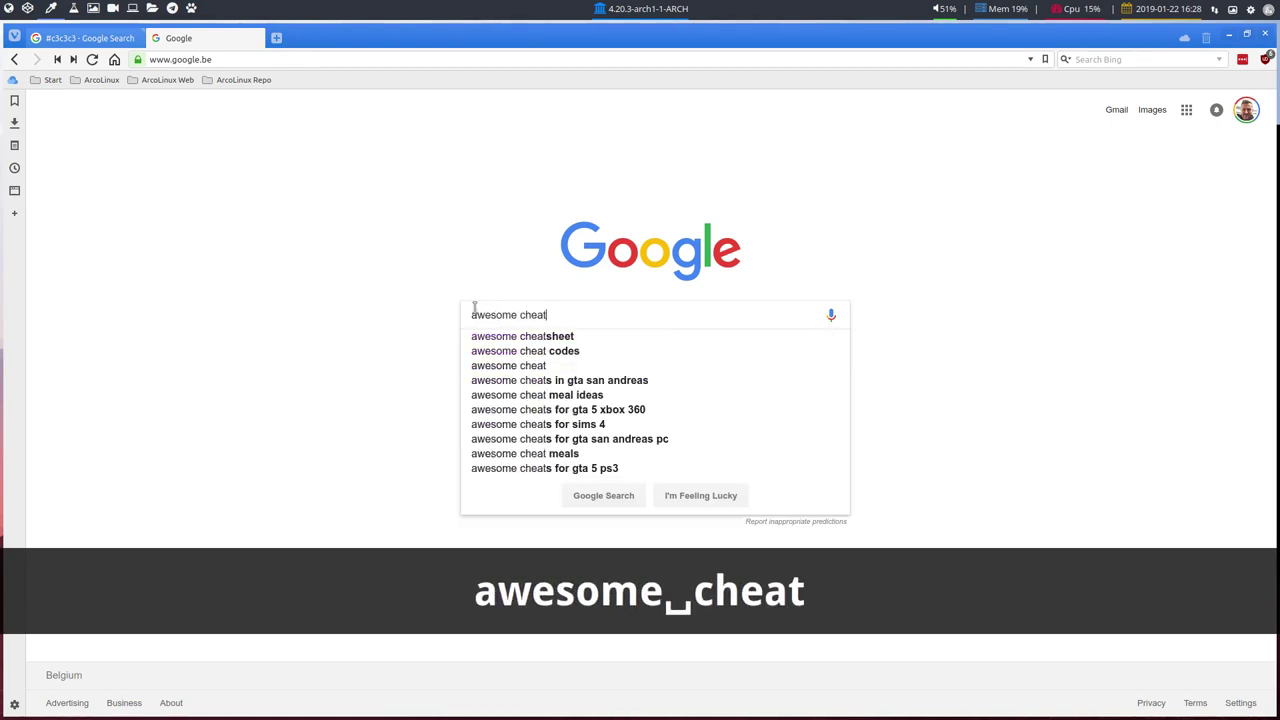
key(Down)
key(Return)
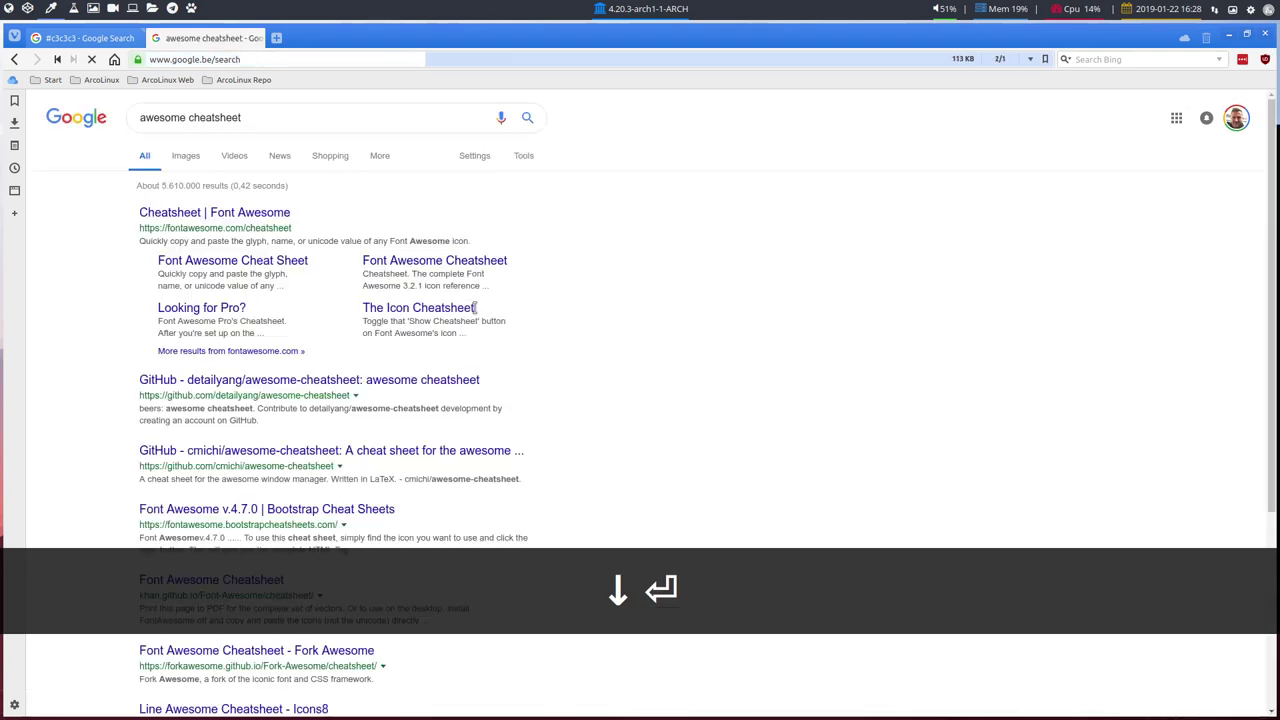
click(247, 216)
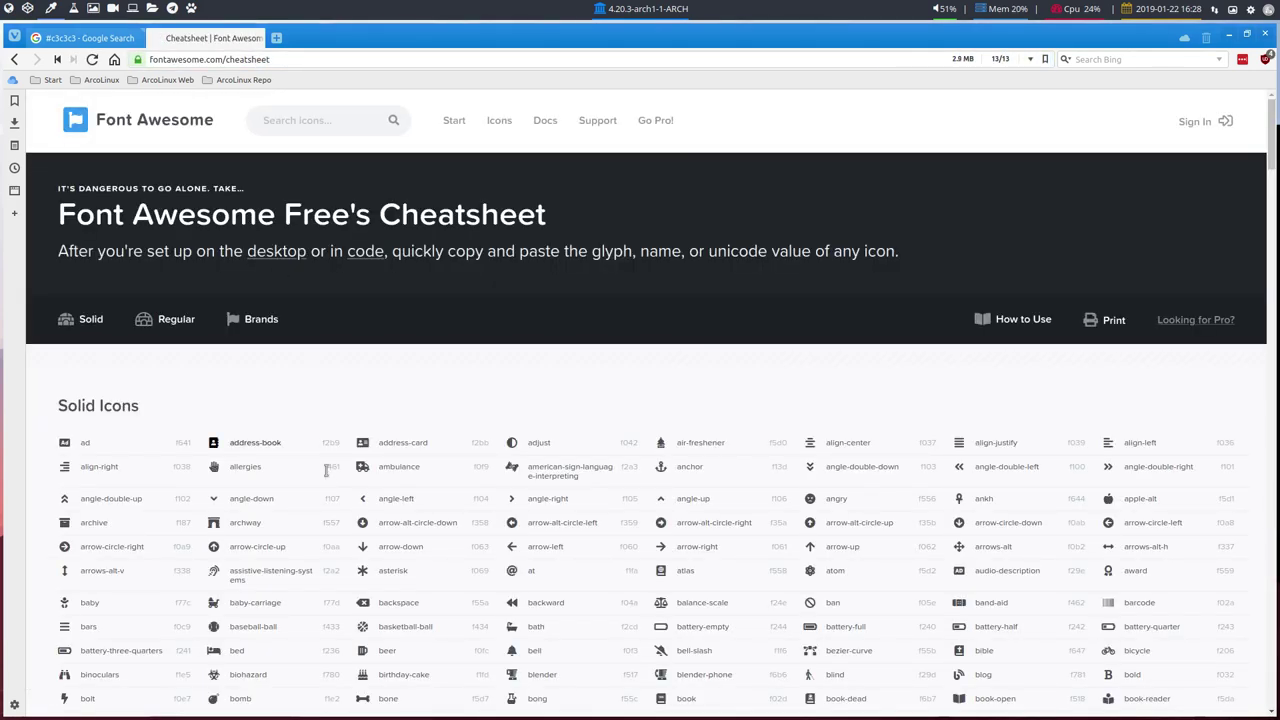
Step: Scroll down the cheatsheet's Solid icons list toward the plane entry
scroll(440, 345, down, 3)
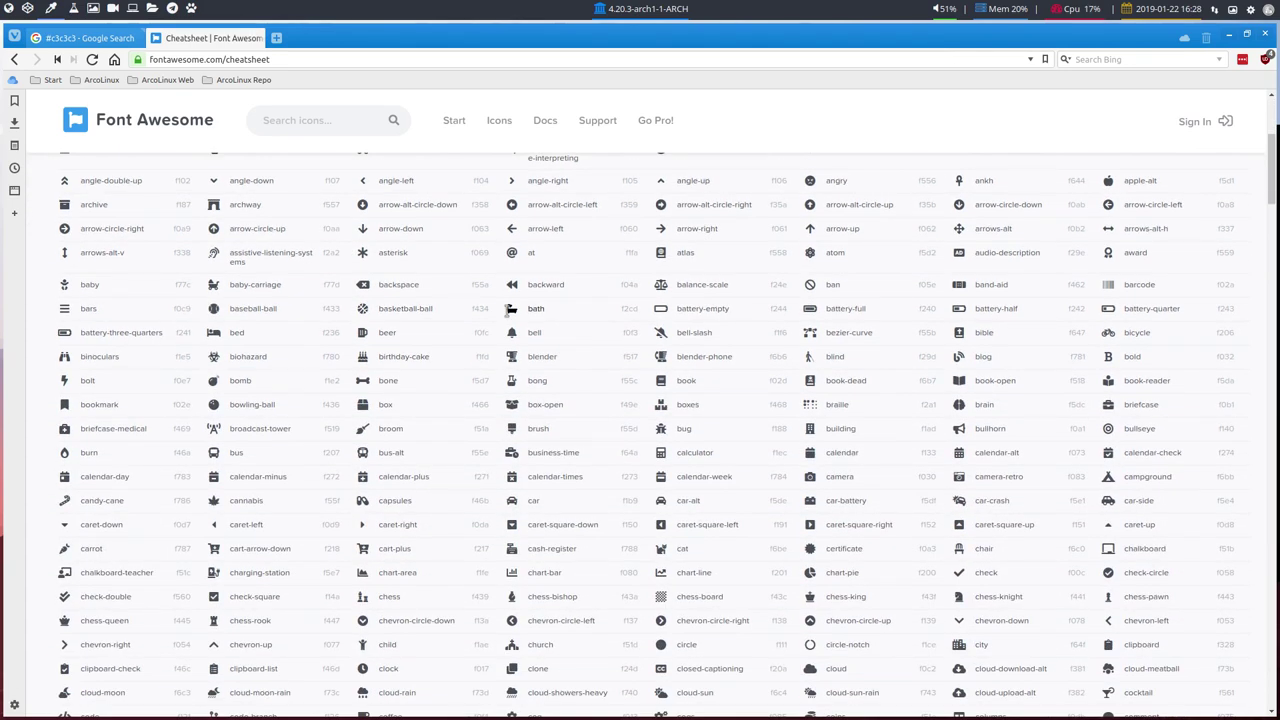
scroll(510, 310, down, 3)
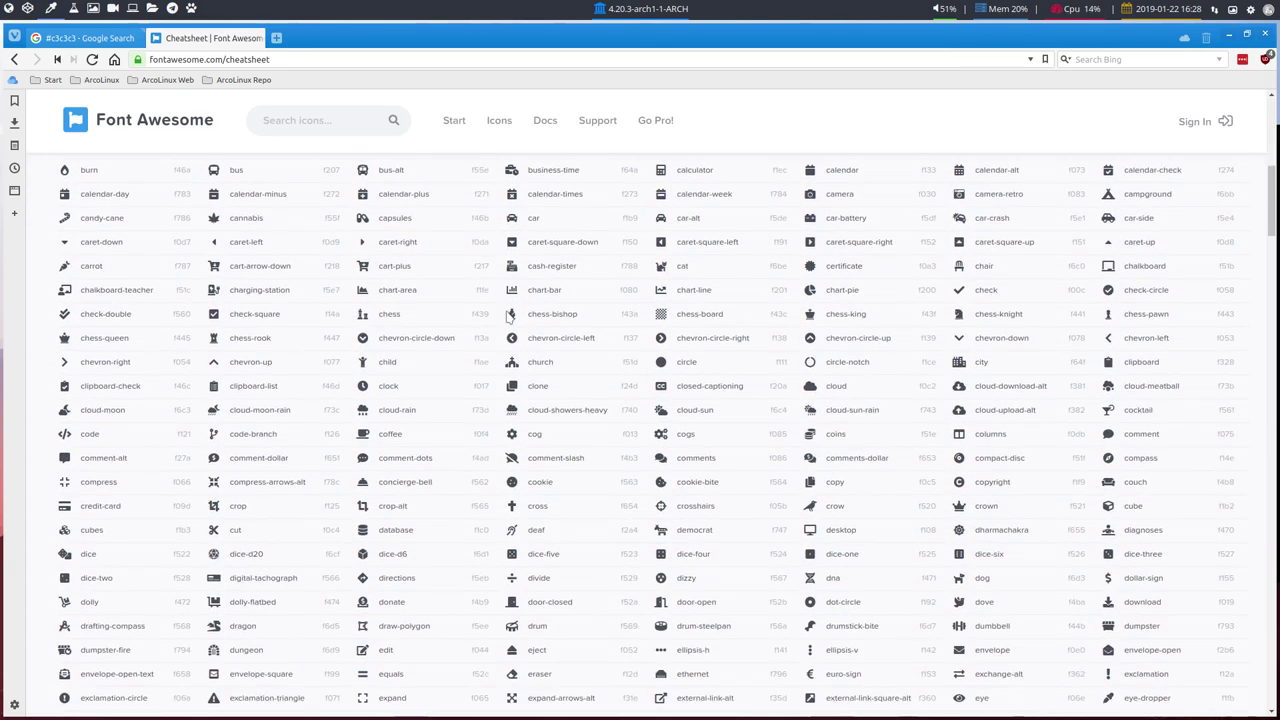
scroll(510, 315, down, 1)
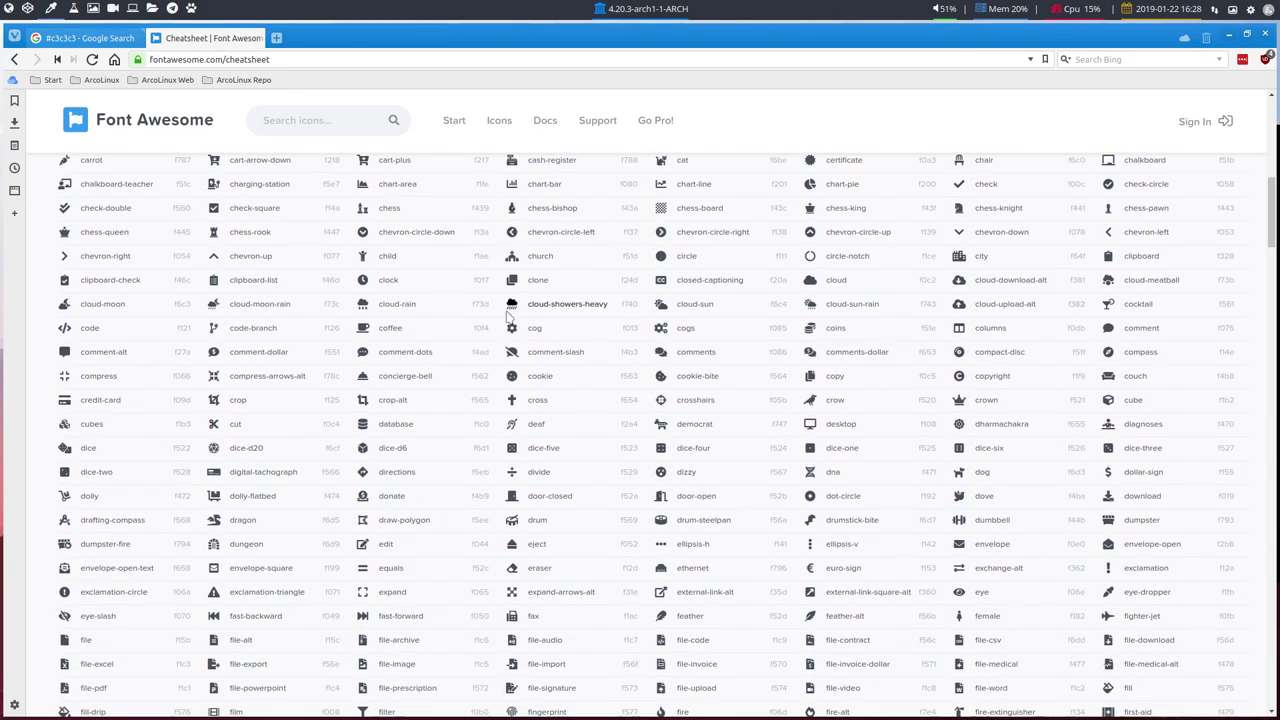
scroll(510, 318, down, 3)
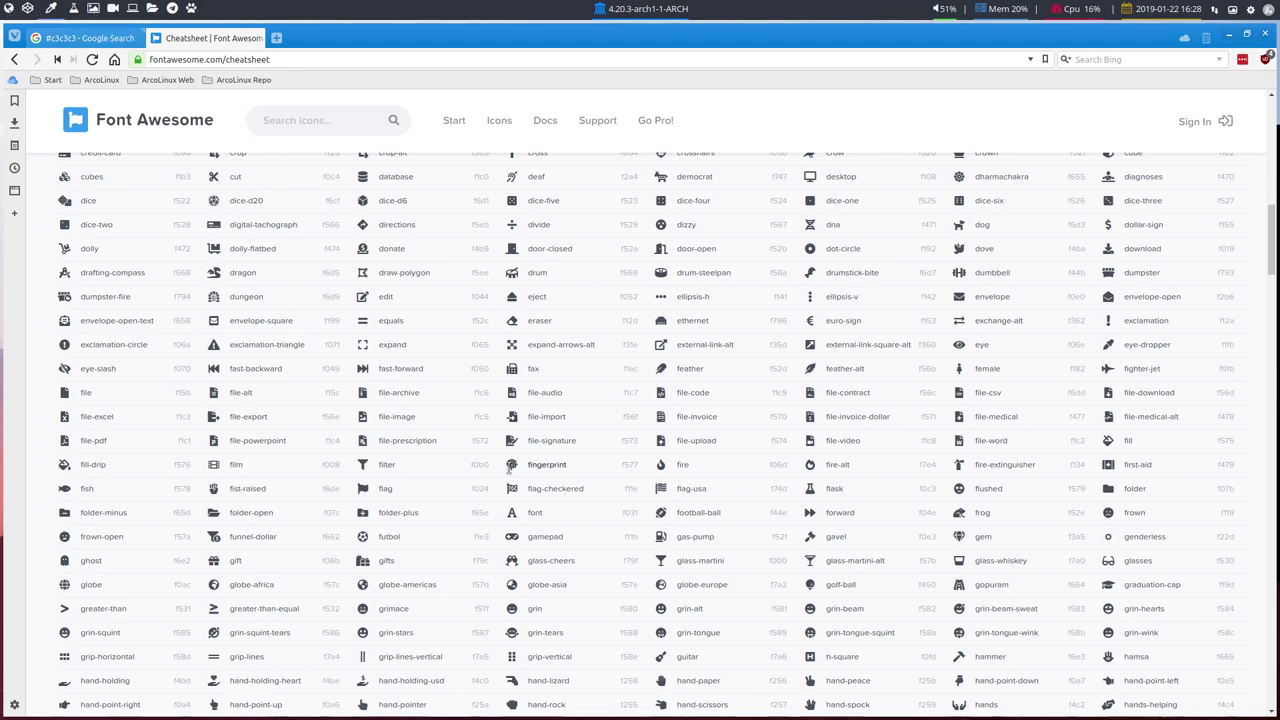
scroll(511, 467, down, 2)
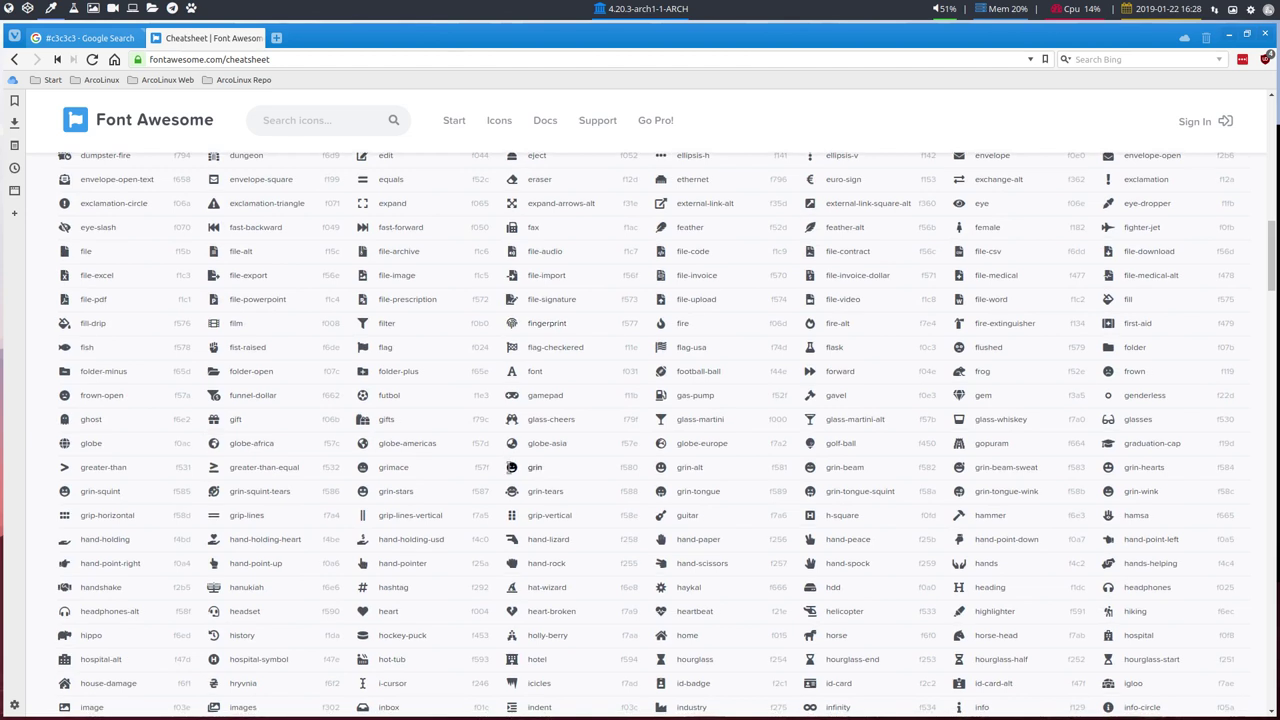
scroll(511, 467, down, 2)
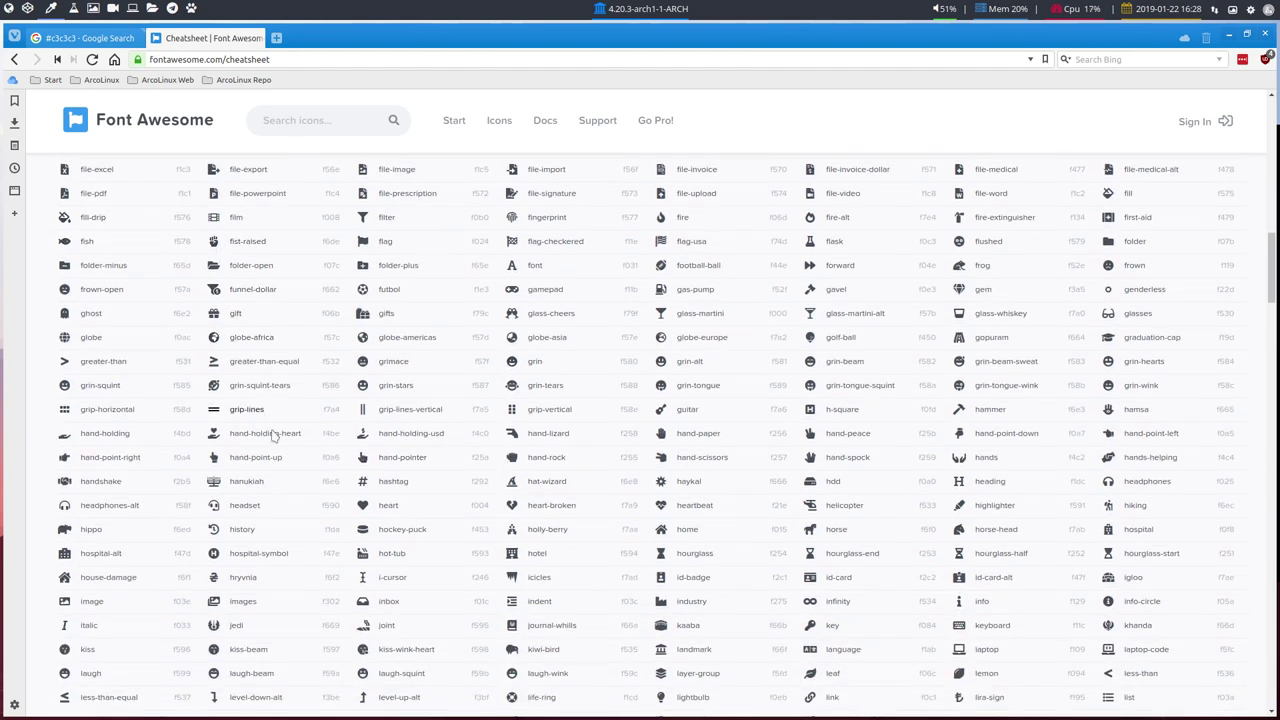
scroll(271, 430, down, 2)
scroll(271, 430, down, 6)
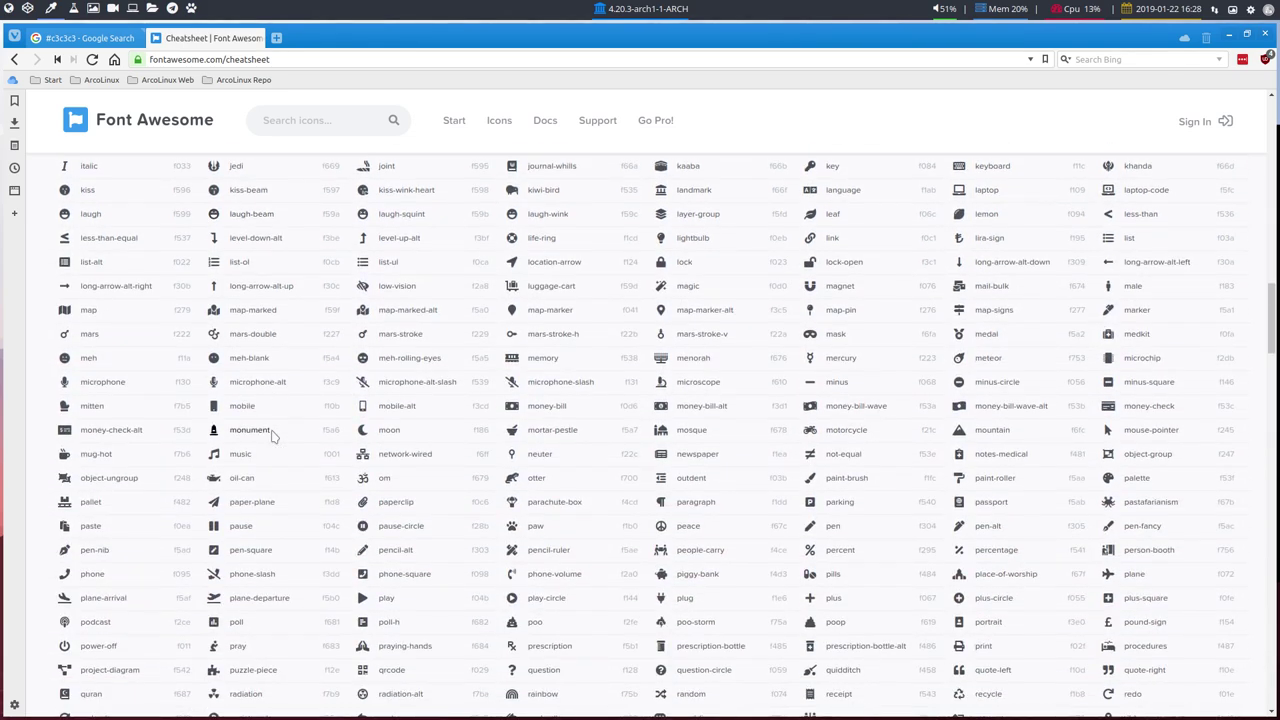
scroll(271, 433, down, 3)
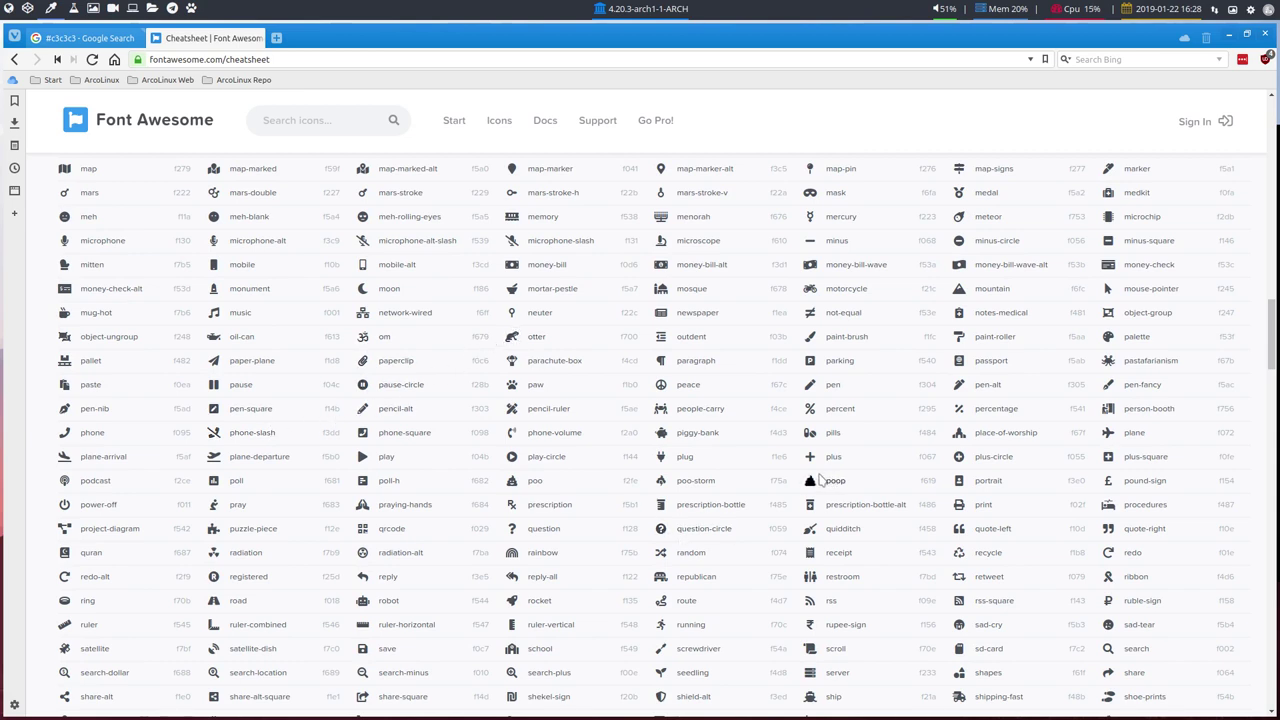
drag(806, 480, 848, 481)
Step: Copy the plane icon (f072) glyph from the cheatsheet
scroll(870, 535, down, 2)
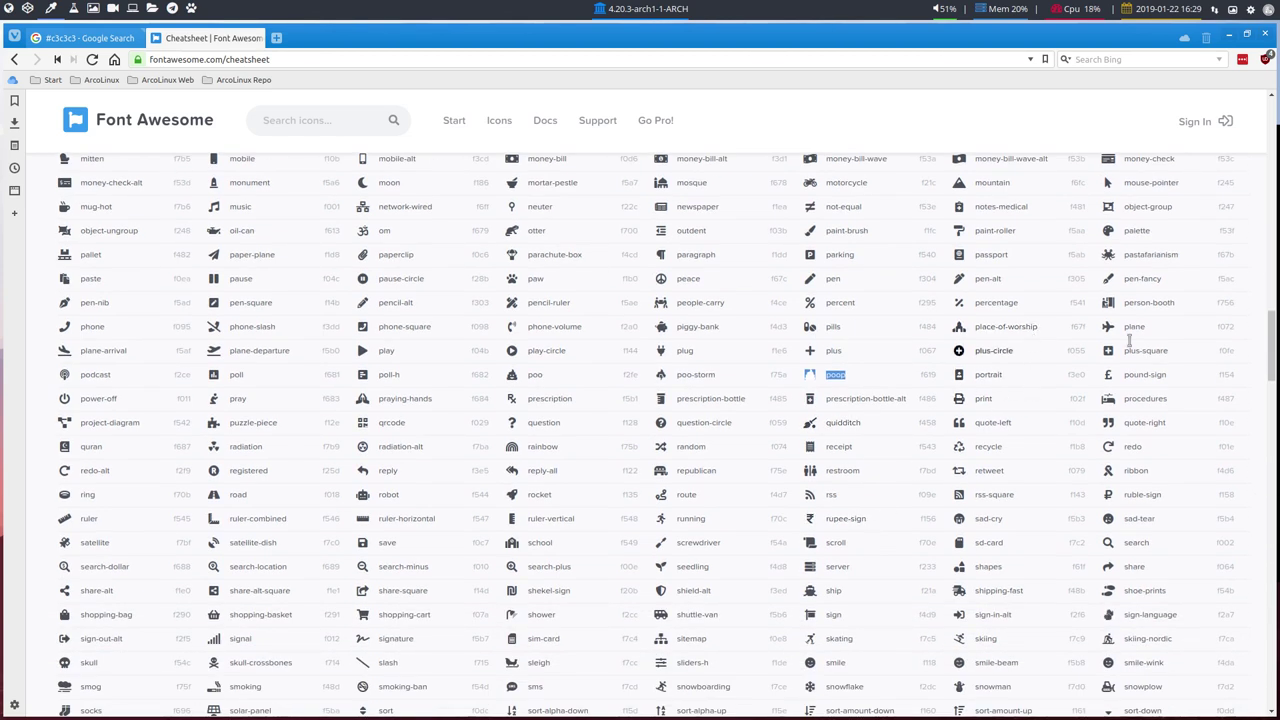
click(1107, 326)
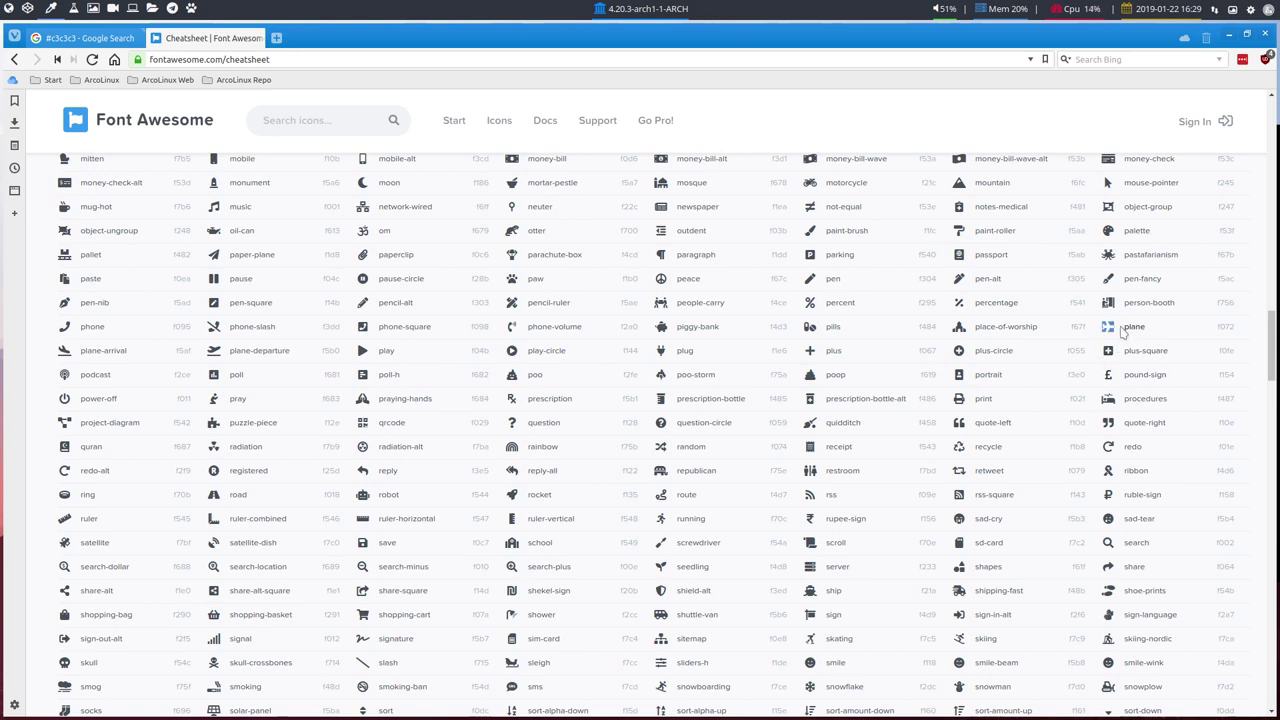
click(1107, 326)
Step: Replace '\61612' on line 63 with the plane glyph, save xmonad.hs and recompile xmonad
key(super+2)
key(super+1)
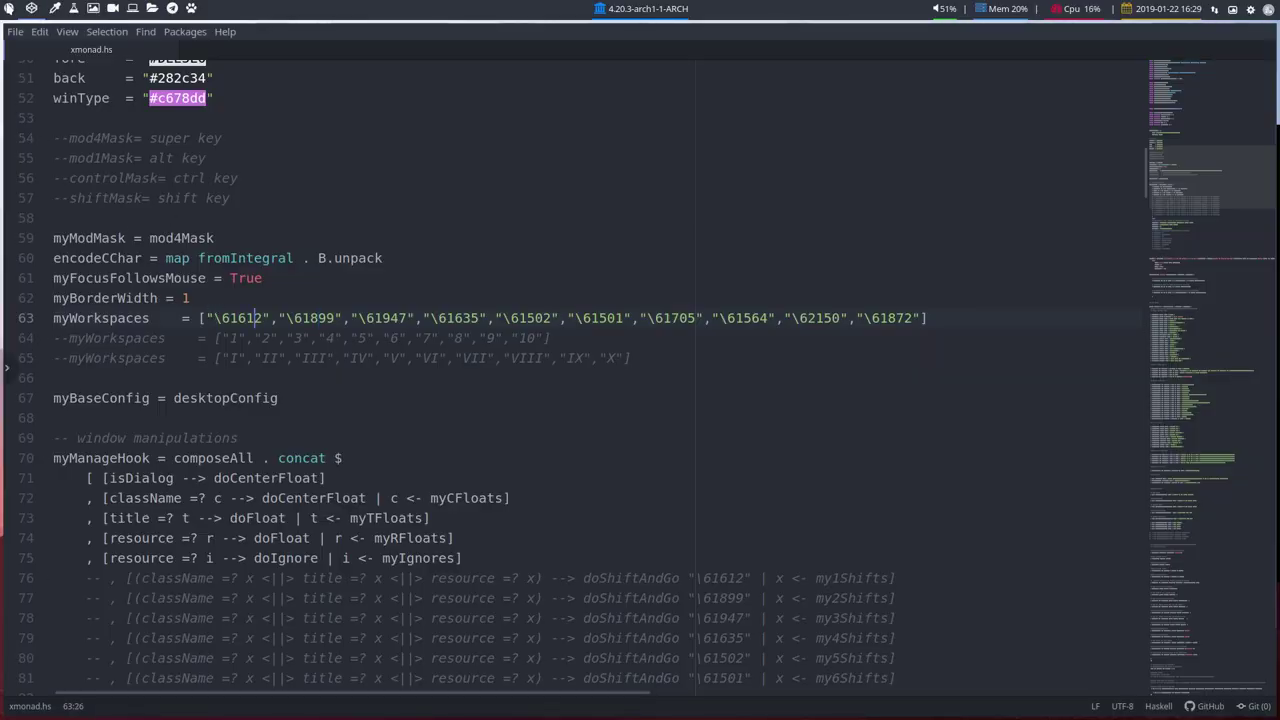
drag(210, 313, 259, 313)
key(Delete)
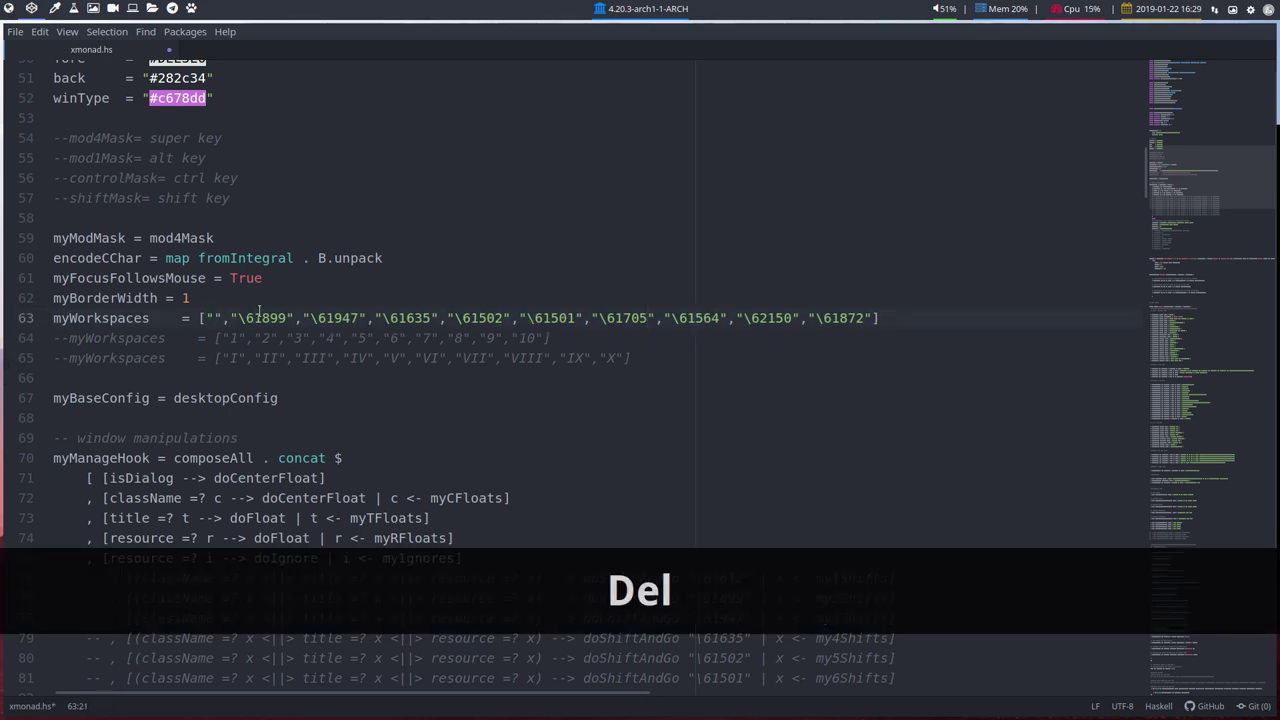
key(ctrl+v)
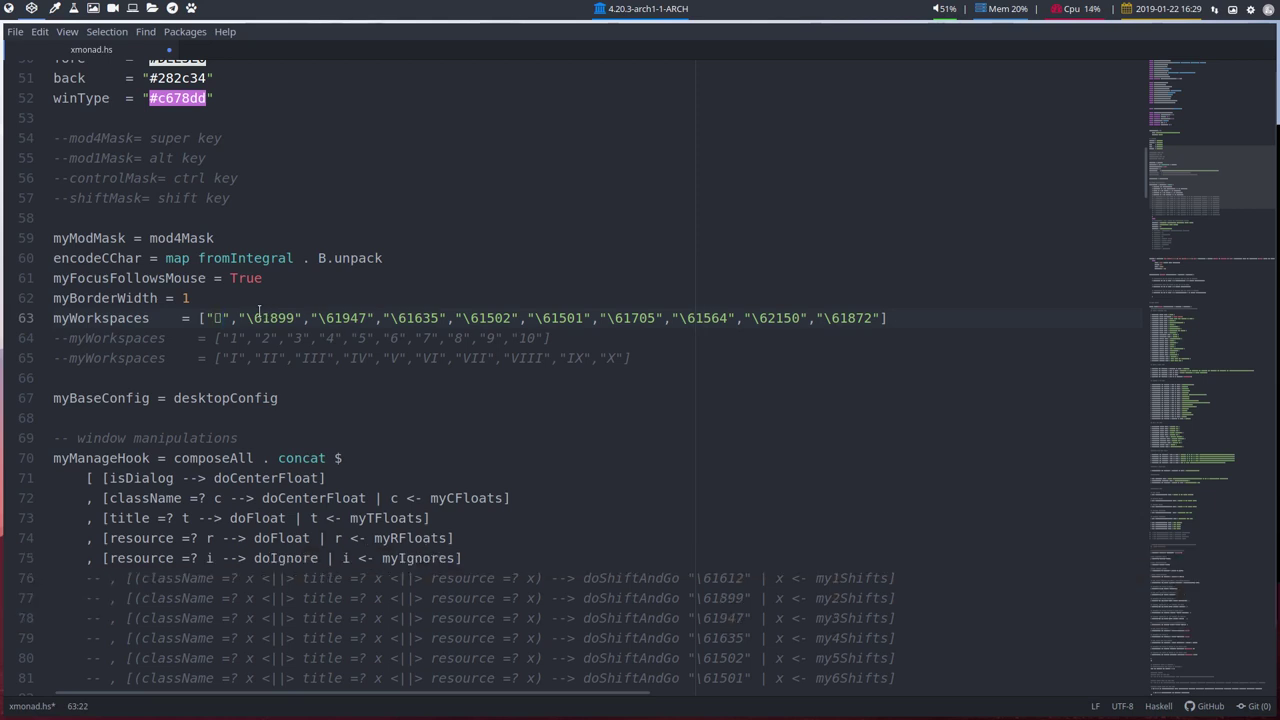
key(ctrl+s)
key(alt+r)
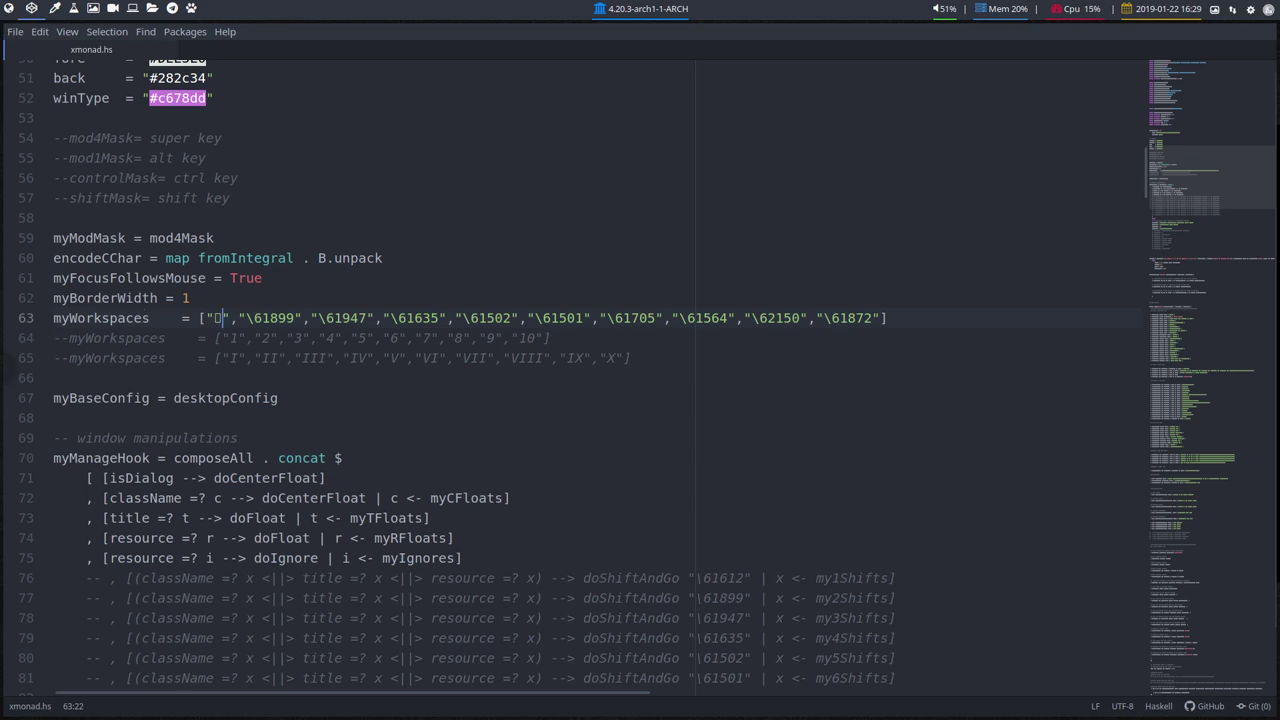
Step: Open xmonad.errors from the tree view and copy the character code \61554 from the lexical error
click(6, 368)
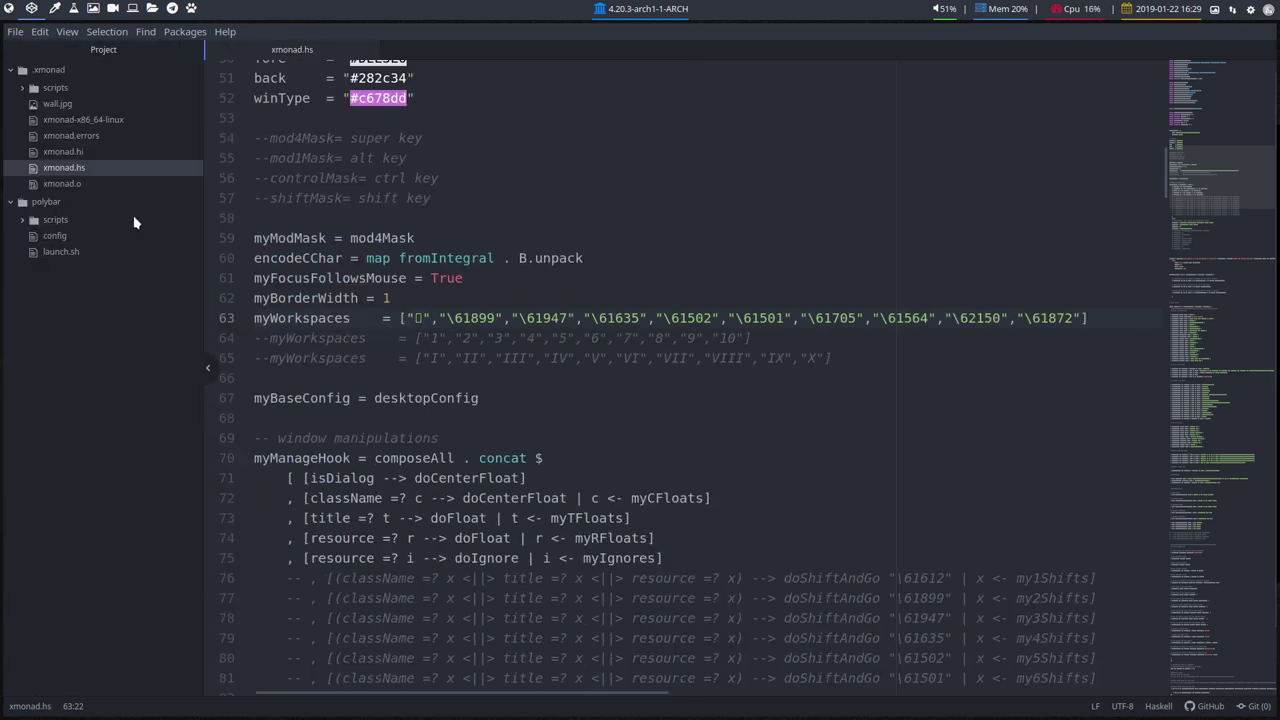
click(90, 140)
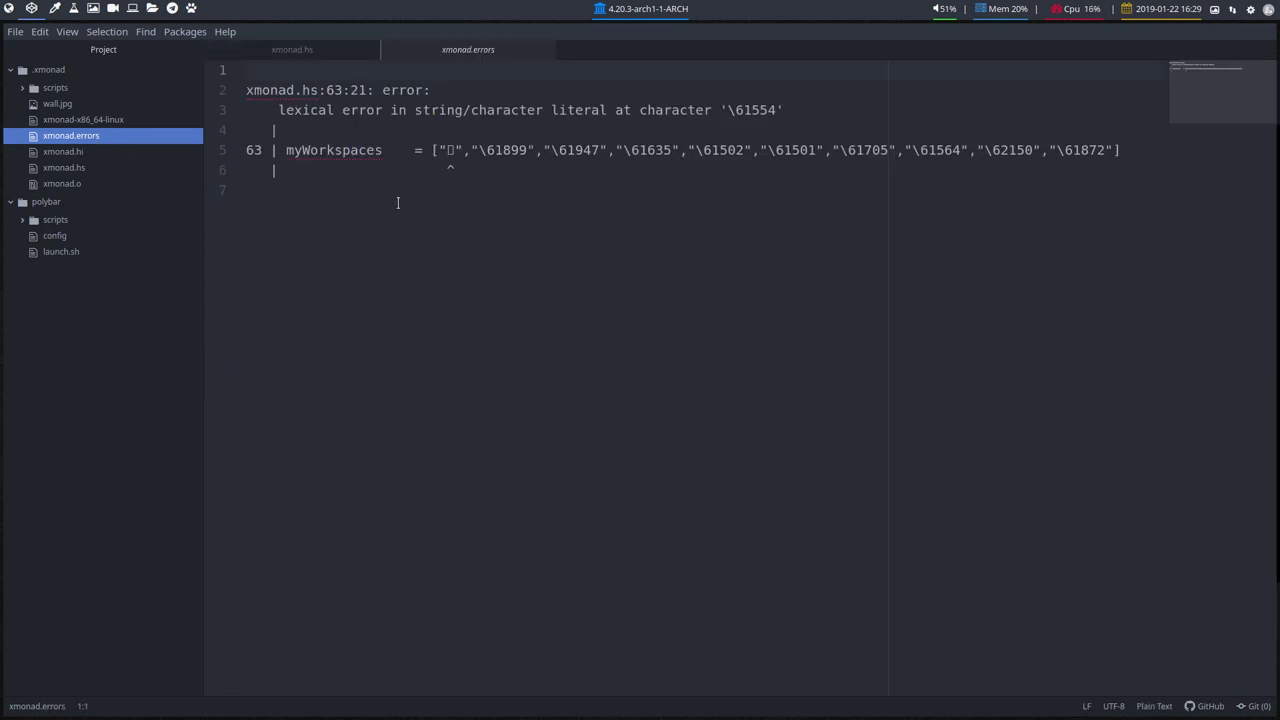
double_click(450, 150)
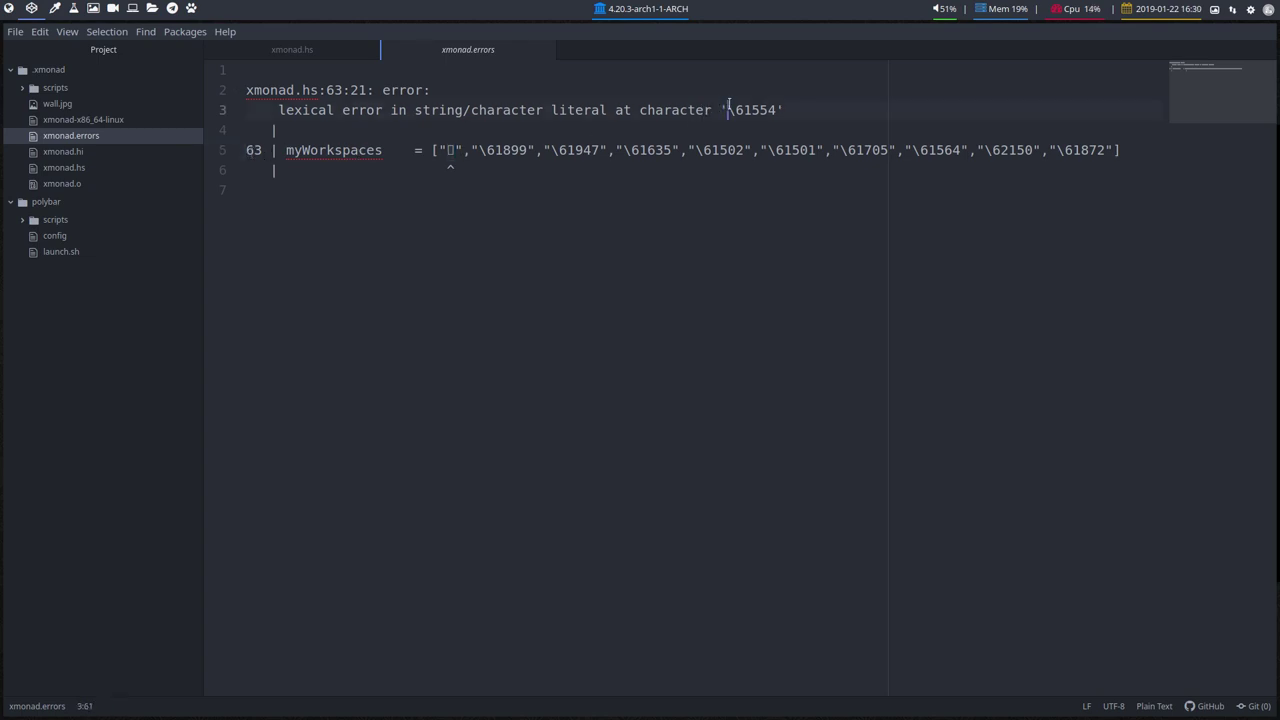
drag(726, 110, 779, 110)
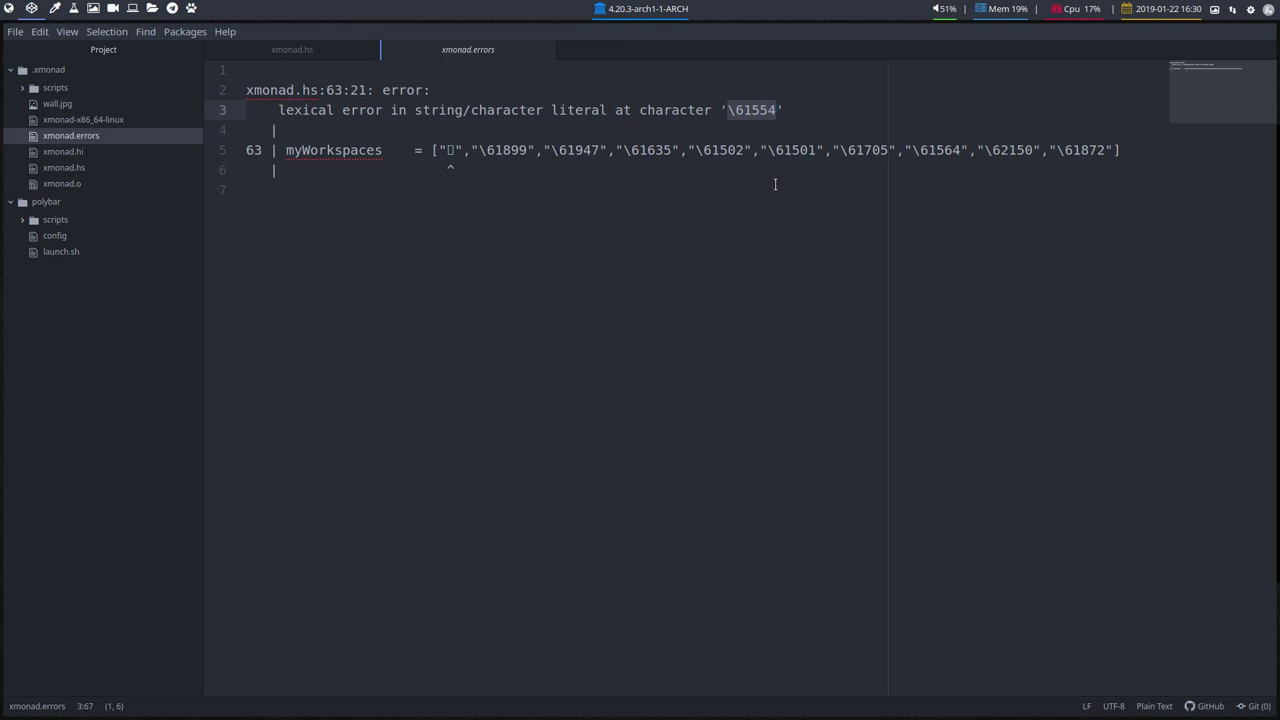
key(ctrl+c)
Step: Replace the glyph in the first workspace string with \61554, save, and recompile xmonad
click(307, 56)
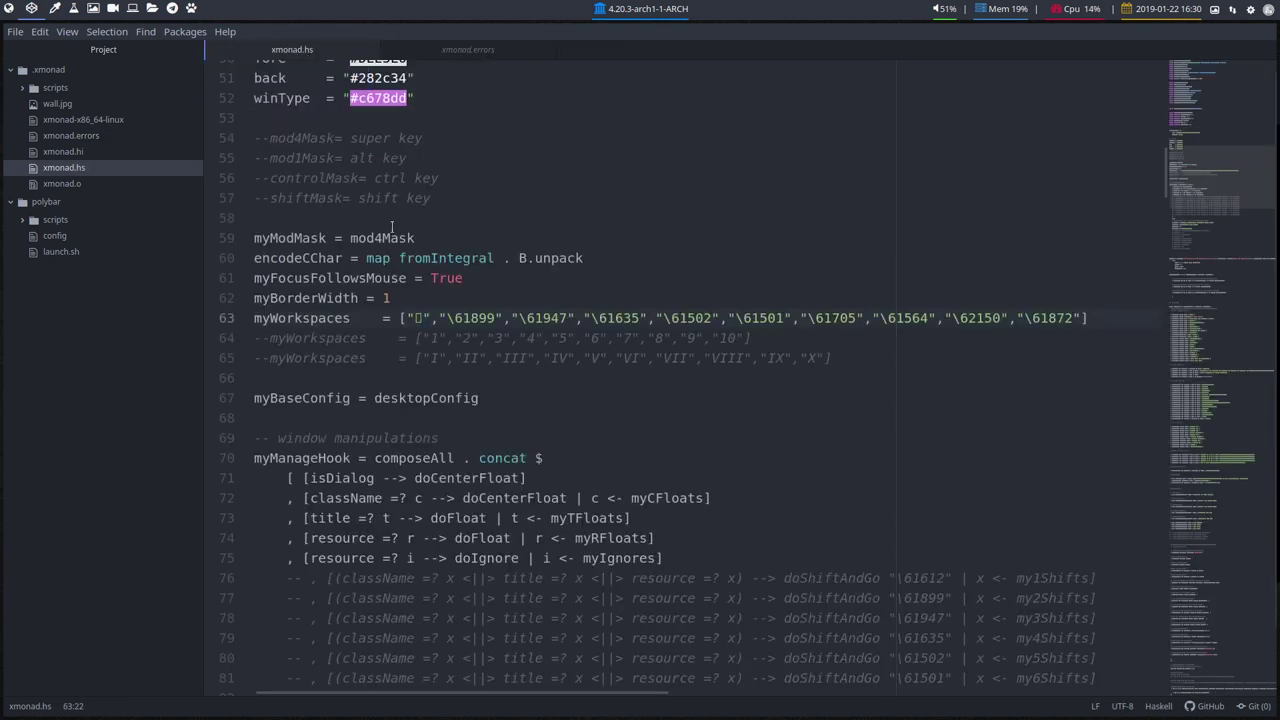
key(BackSpace)
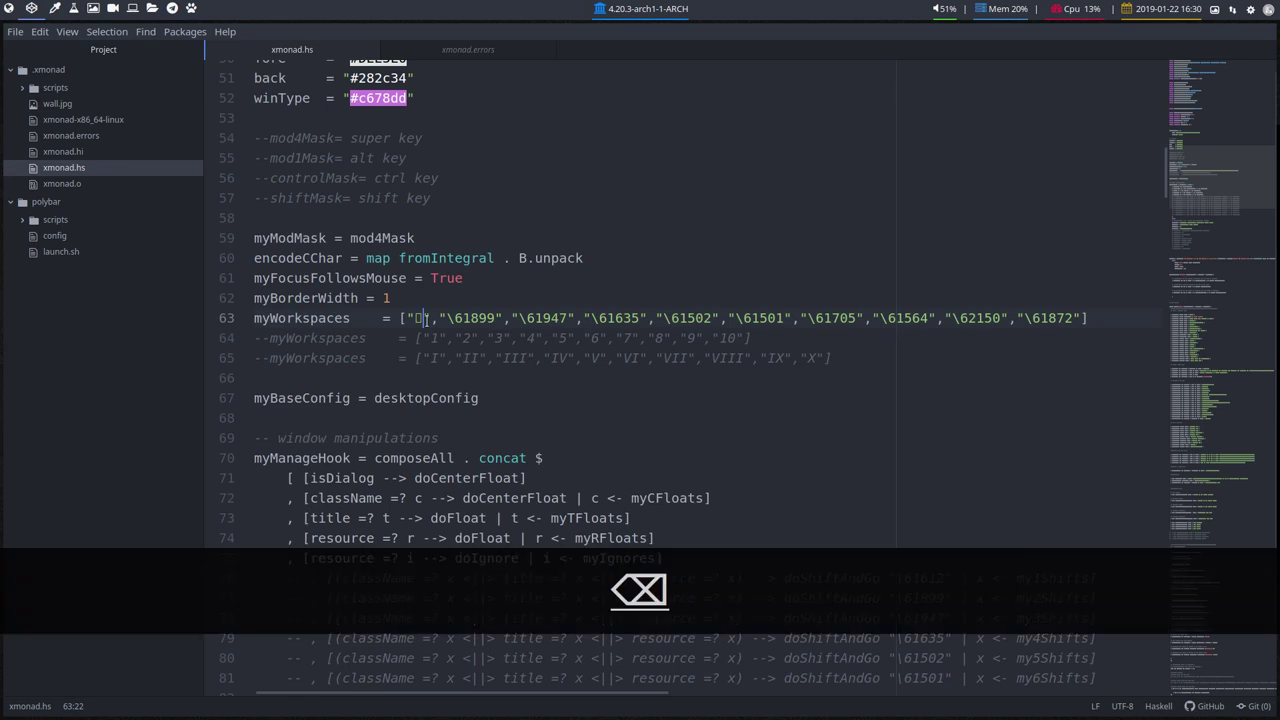
key(ctrl+v)
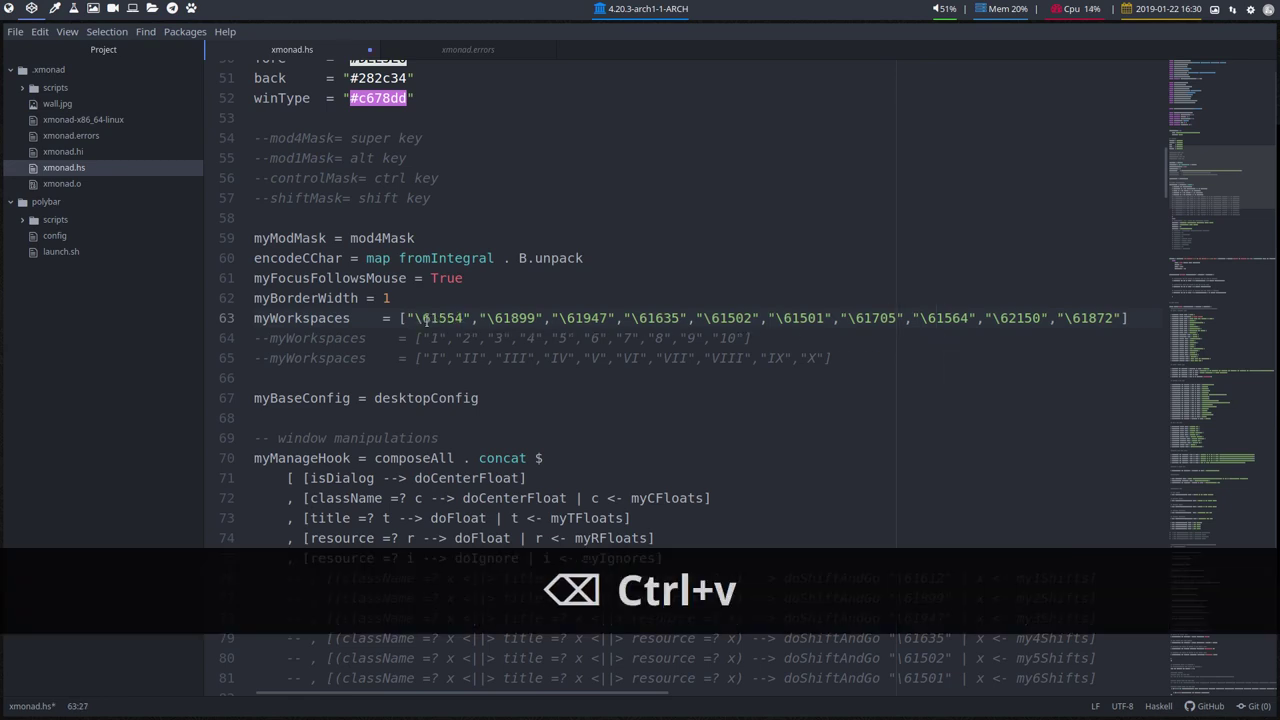
key(ctrl+s)
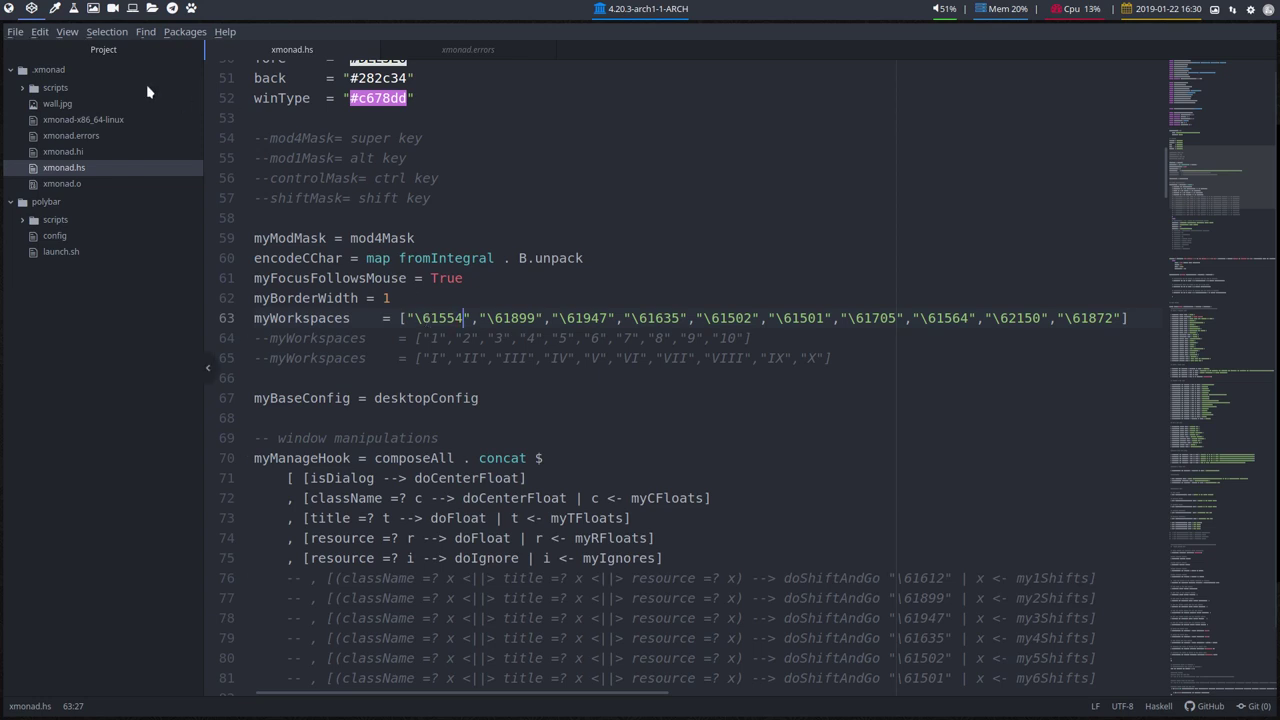
key(alt+r)
Step: Return to the cheatsheet and scroll through the Regular icons to the snowflake icon
key(super+1)
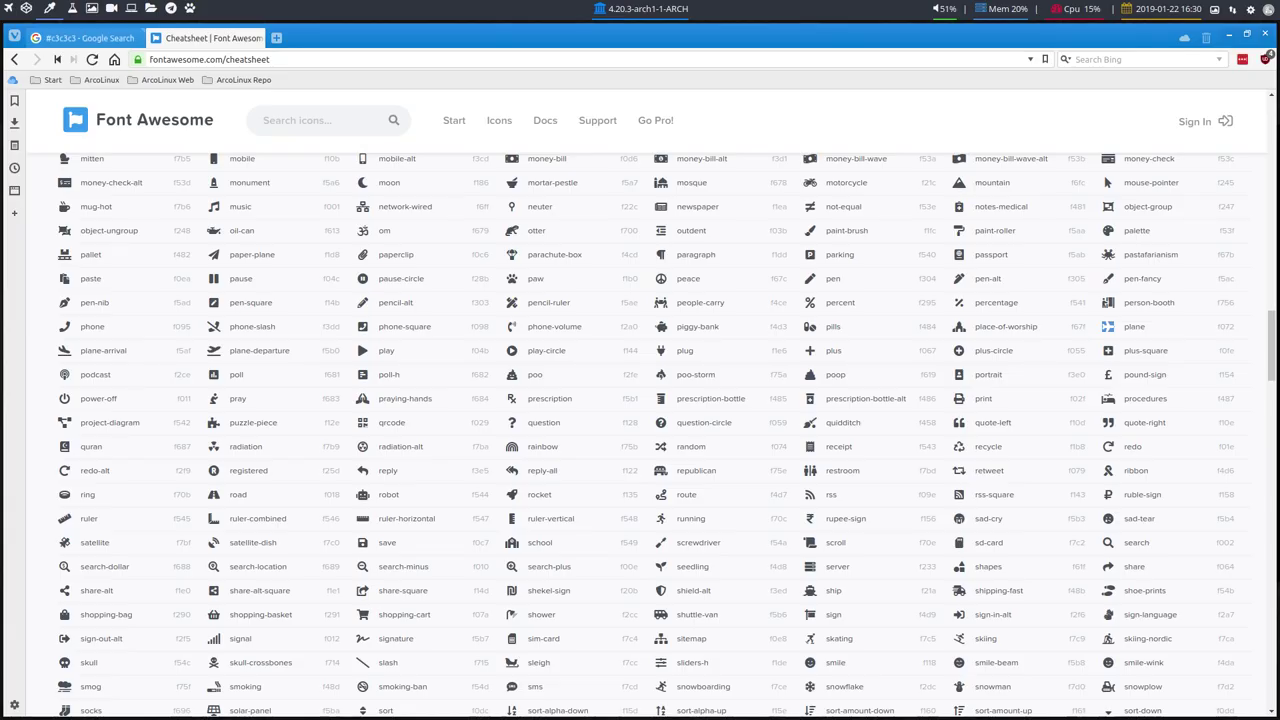
scroll(477, 490, down, 5)
scroll(477, 492, down, 3)
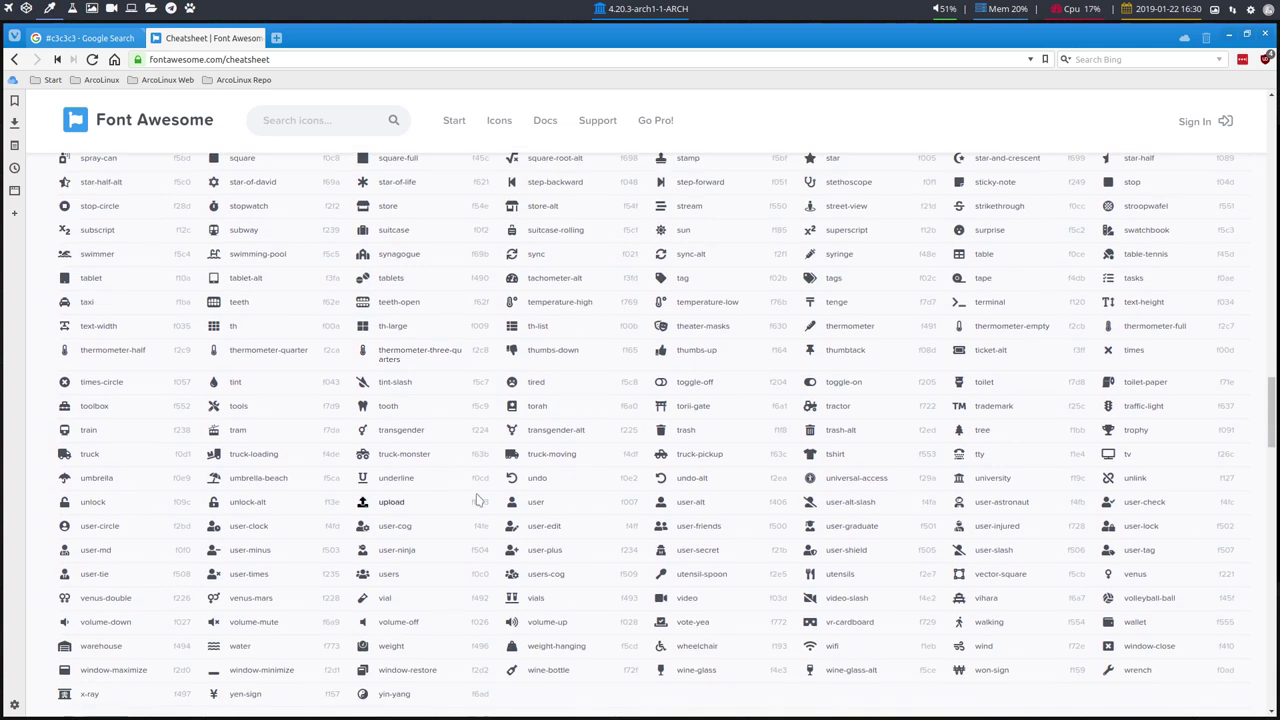
scroll(477, 498, down, 2)
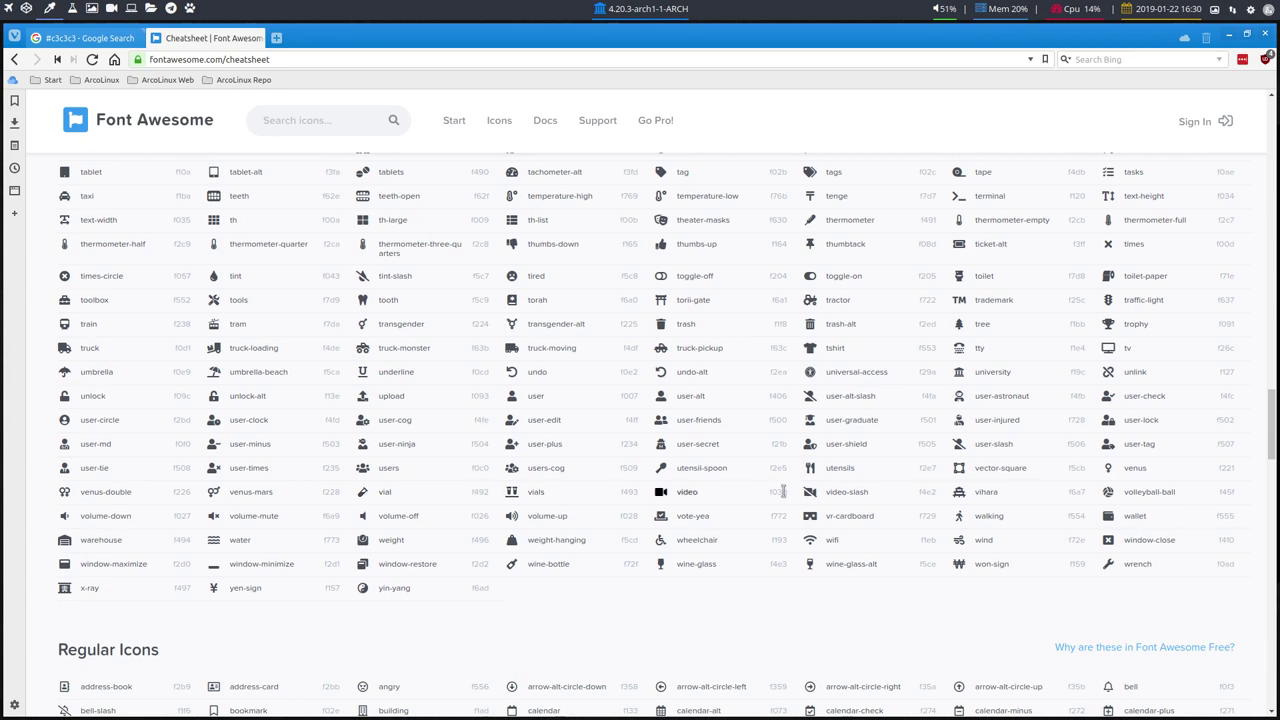
scroll(783, 491, down, 3)
scroll(783, 491, down, 5)
scroll(783, 497, down, 4)
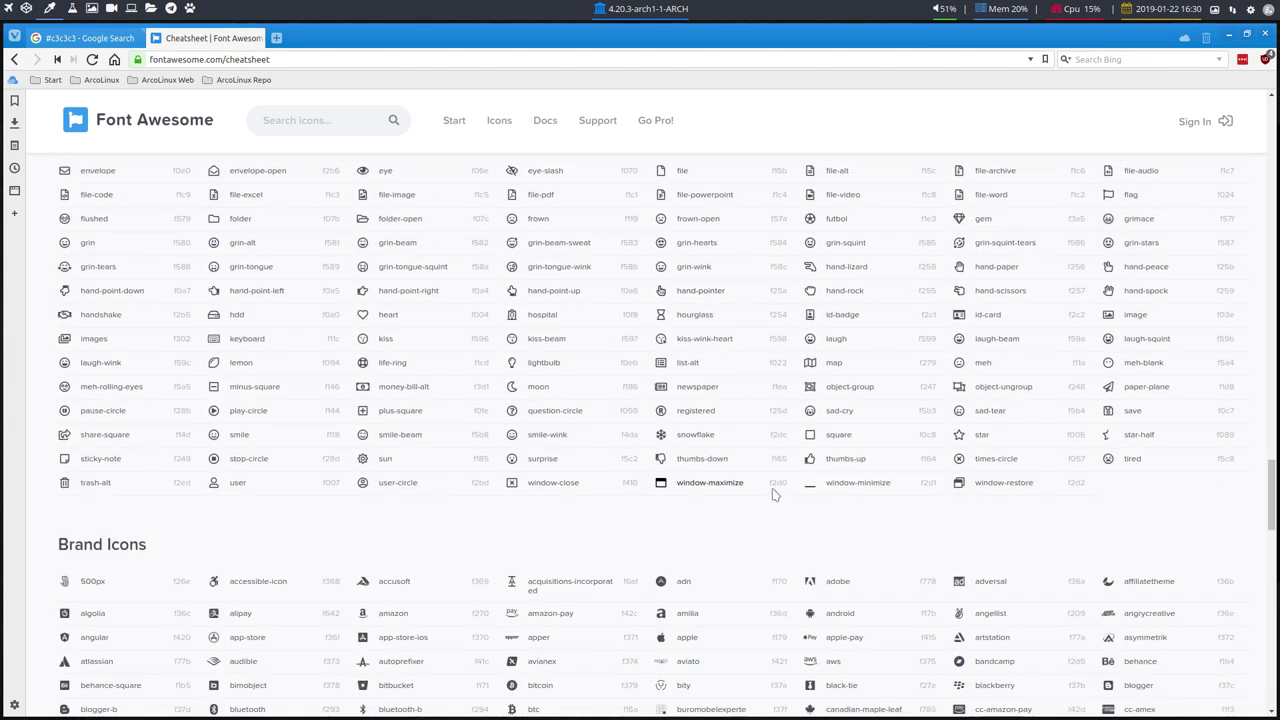
double_click(660, 440)
Step: Scroll on through the Brand Icons to the end of the cheatsheet
scroll(363, 555, down, 2)
scroll(362, 548, down, 5)
scroll(363, 555, down, 2)
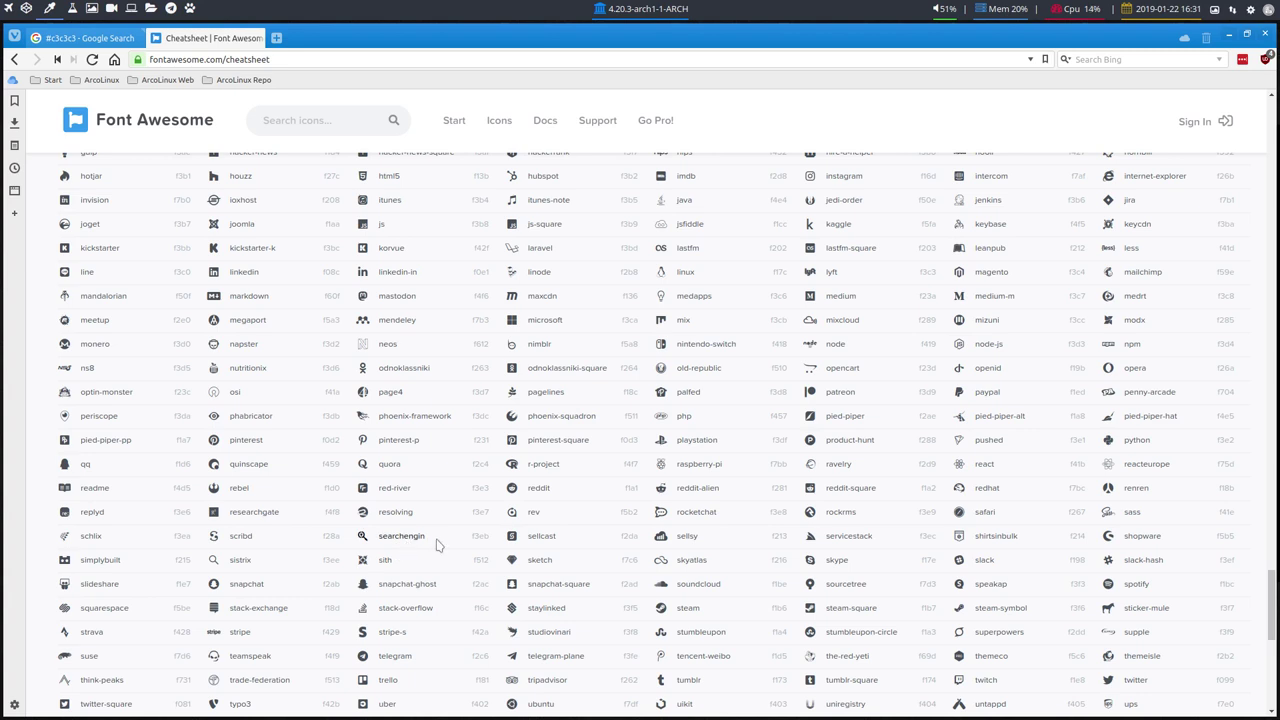
scroll(436, 544, down, 3)
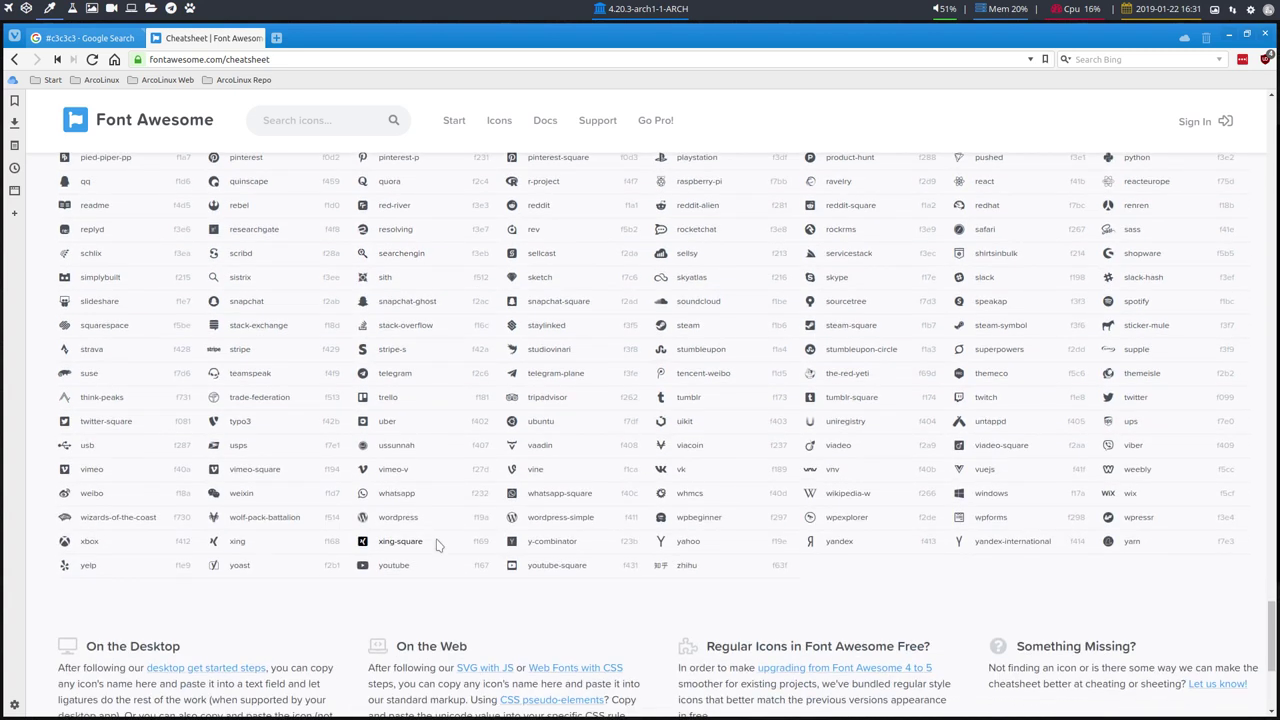